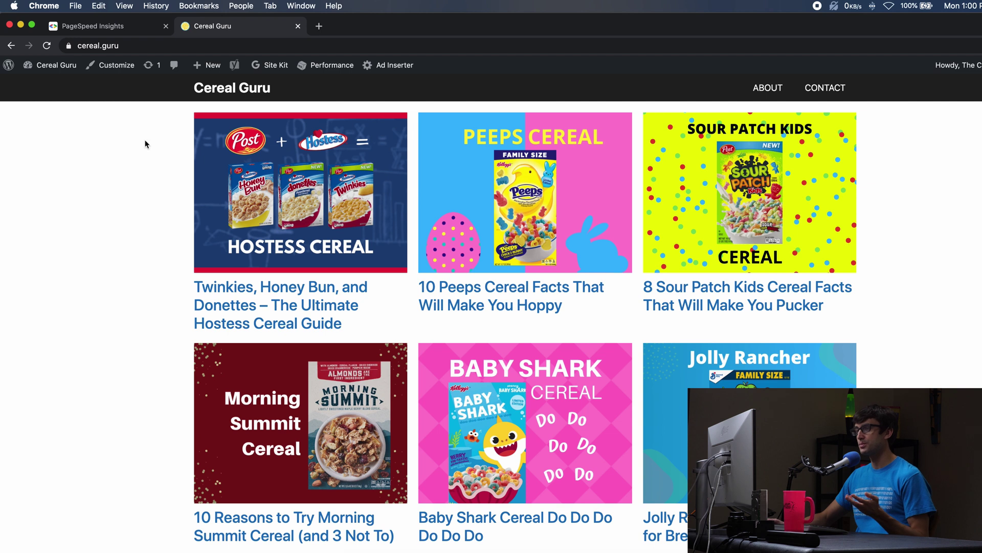
- Inspect the page's image requests in DevTools Network with the Img filter, including the Peeps cereal image
{"action": "left_click", "coordinate": [125, 5]}
{"action": "mouse_move", "coordinate": [176, 163]}
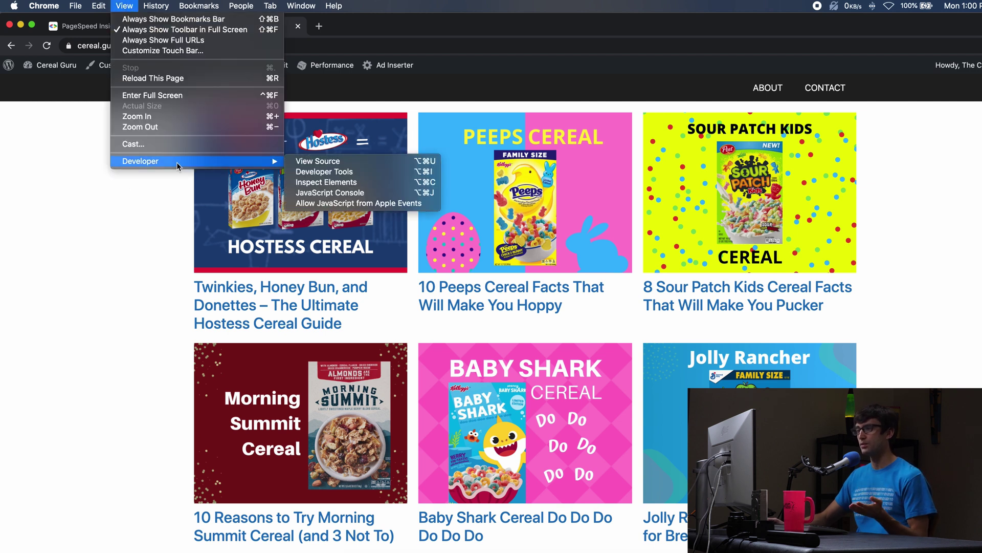
{"action": "left_click", "coordinate": [328, 180]}
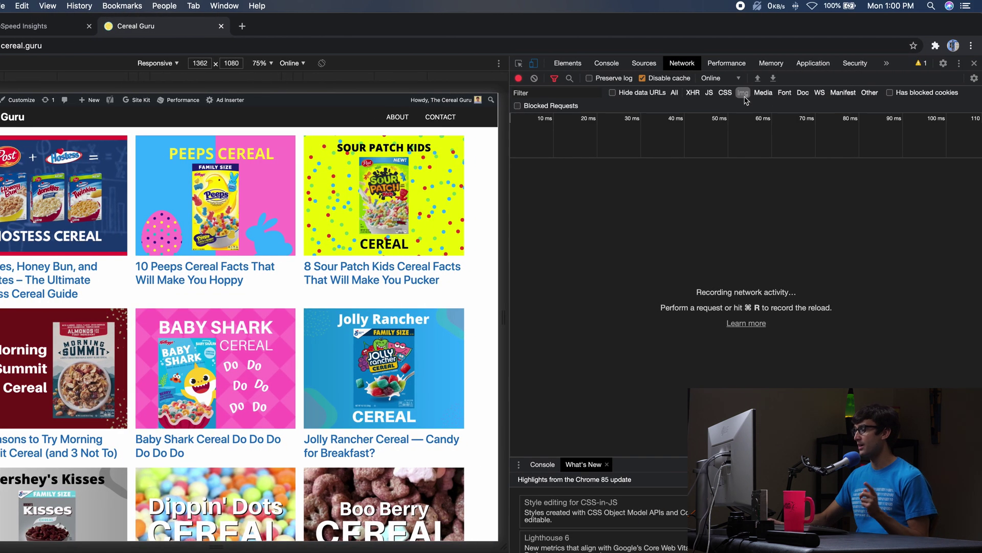
{"action": "left_click", "coordinate": [744, 93]}
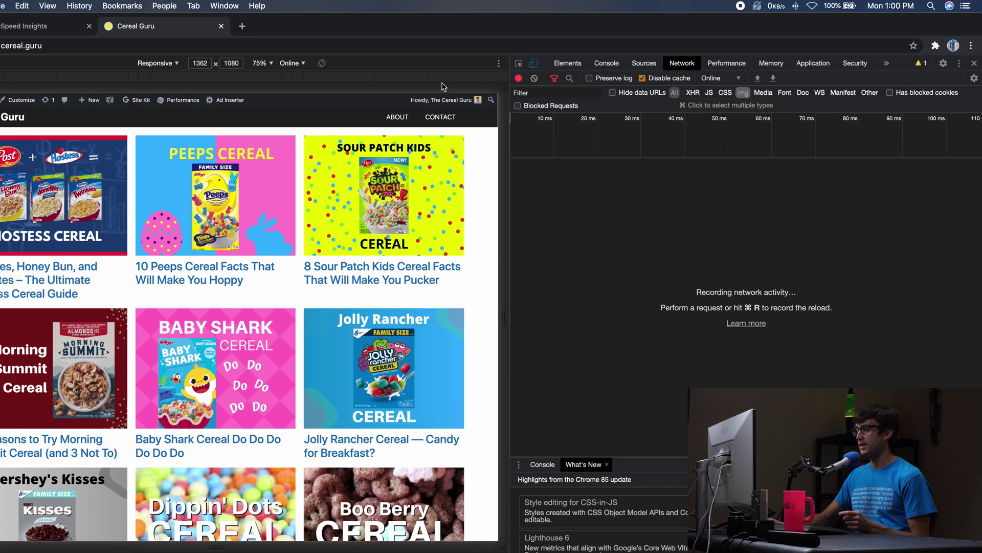
{"action": "key", "text": "super+r"}
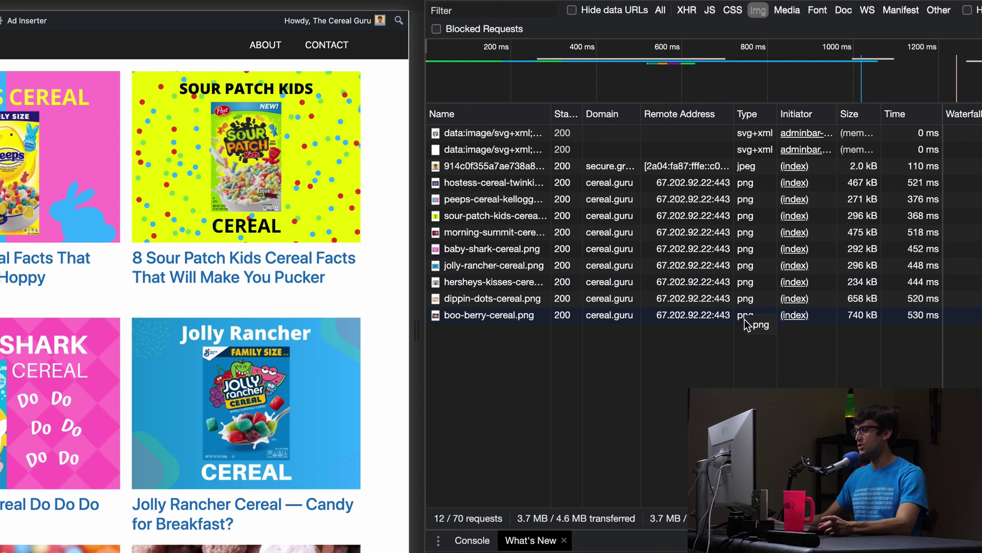
{"action": "left_click", "coordinate": [487, 203]}
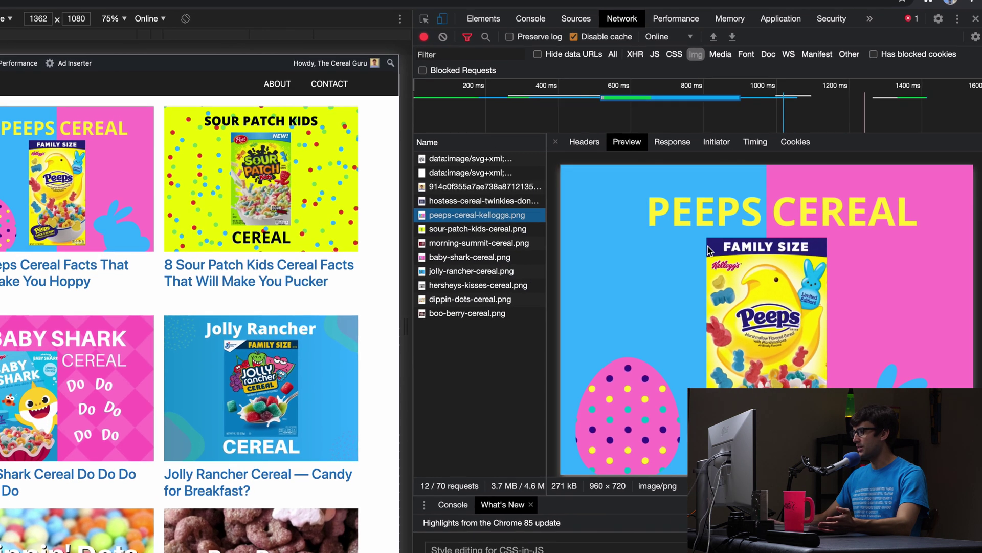
{"action": "left_click", "coordinate": [554, 142]}
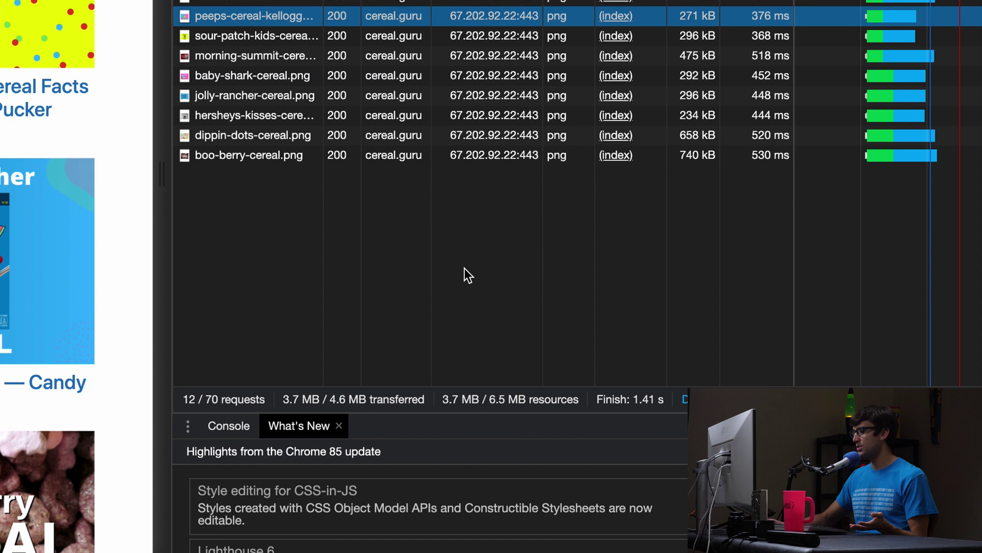
{"action": "mouse_move", "coordinate": [530, 439]}
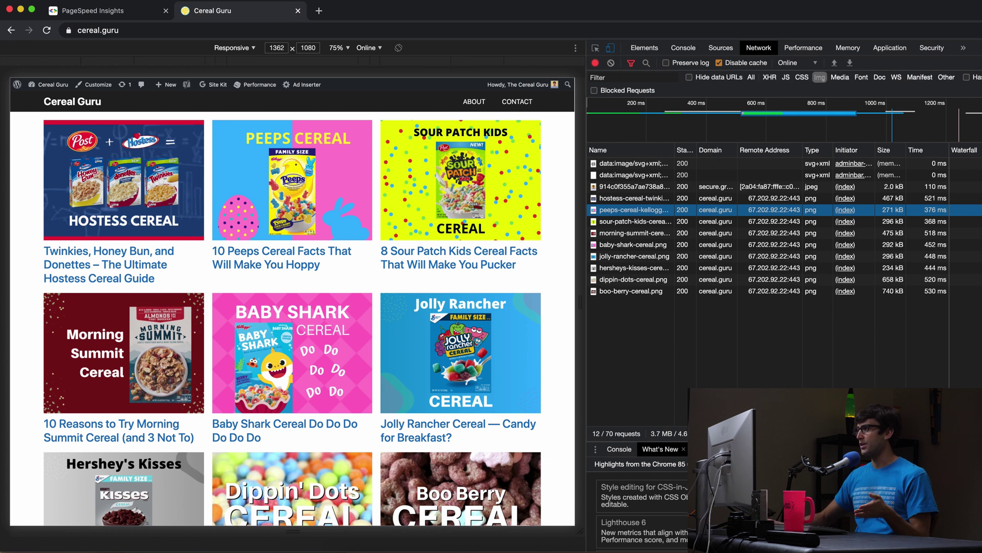
{"action": "key", "text": "super+alt+i"}
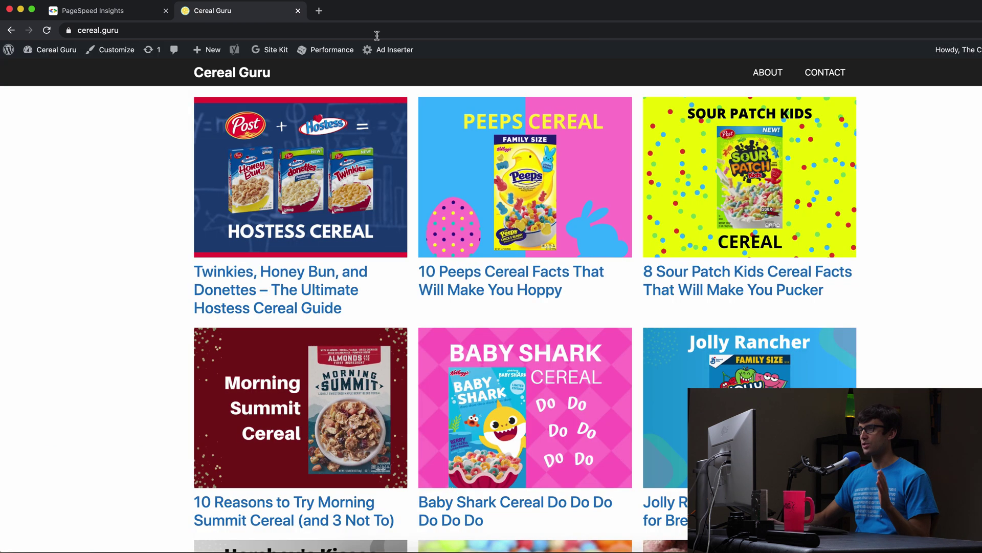
- Review the 'Serve images in next-gen formats' opportunity and its WebP note in PageSpeed Insights
{"action": "left_click", "coordinate": [142, 14]}
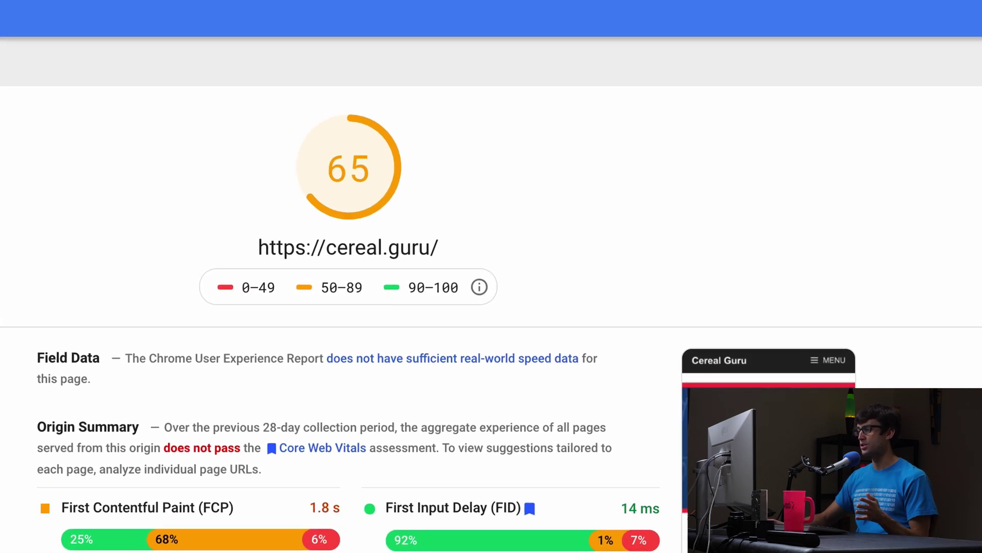
{"action": "scroll", "coordinate": [348, 276], "scroll_direction": "down", "scroll_amount": 8}
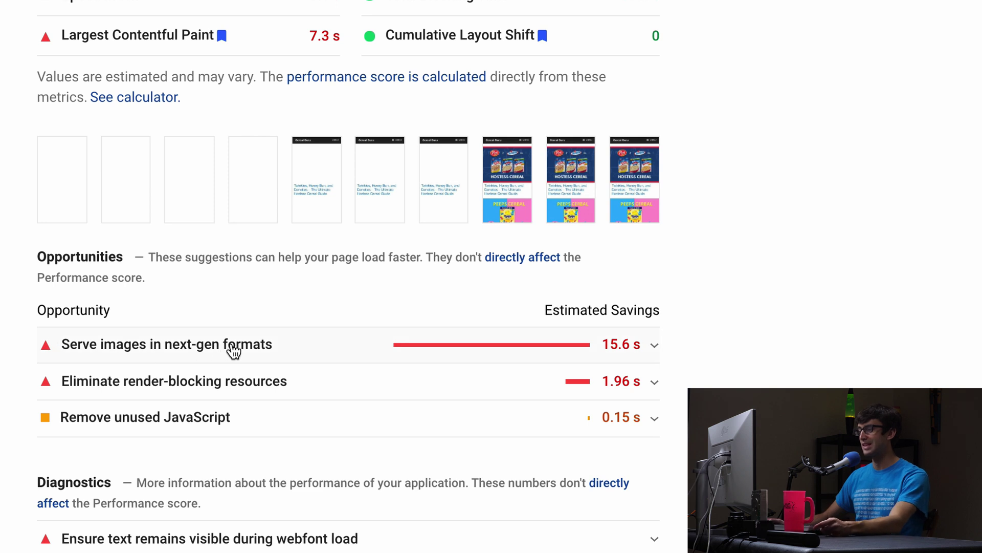
{"action": "left_click", "coordinate": [653, 350]}
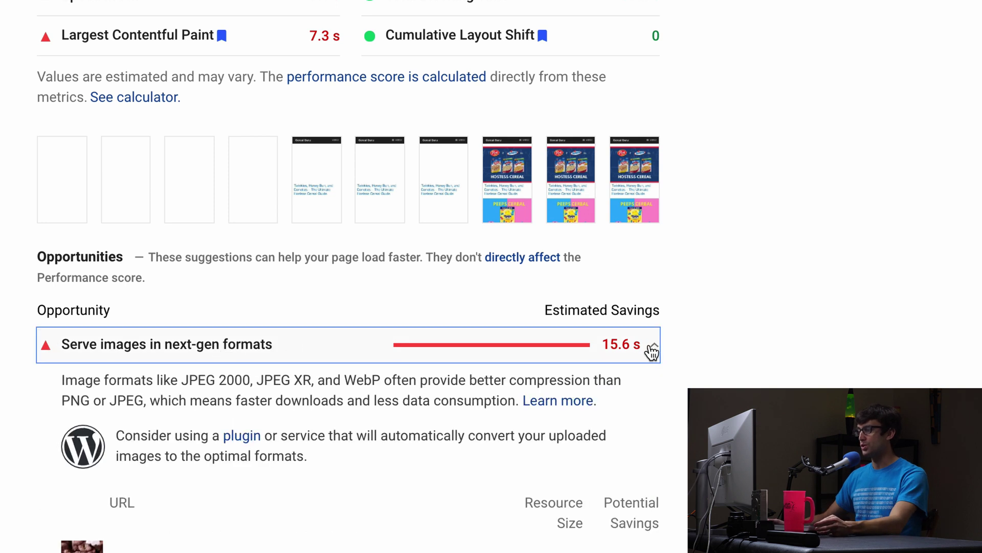
{"action": "double_click", "coordinate": [363, 383]}
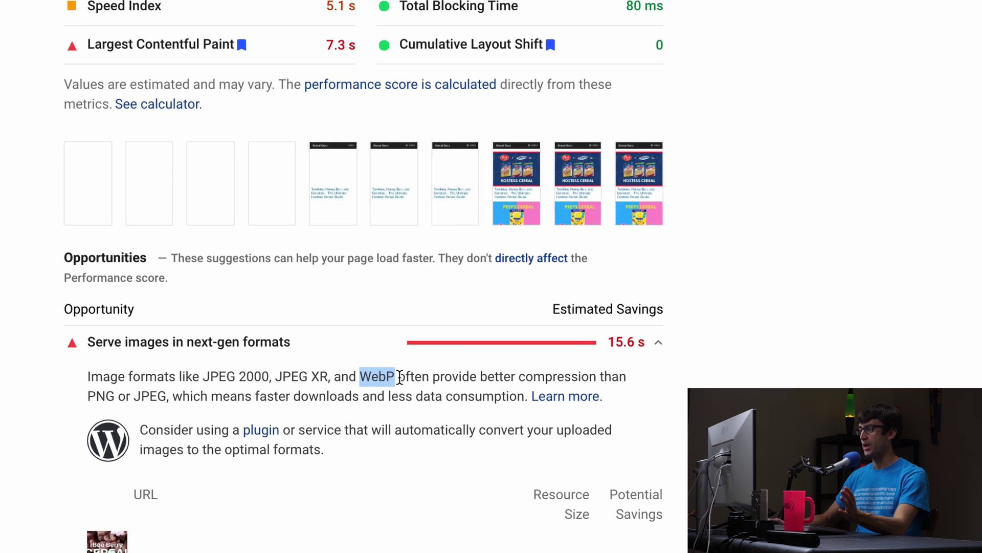
{"action": "left_click", "coordinate": [649, 348]}
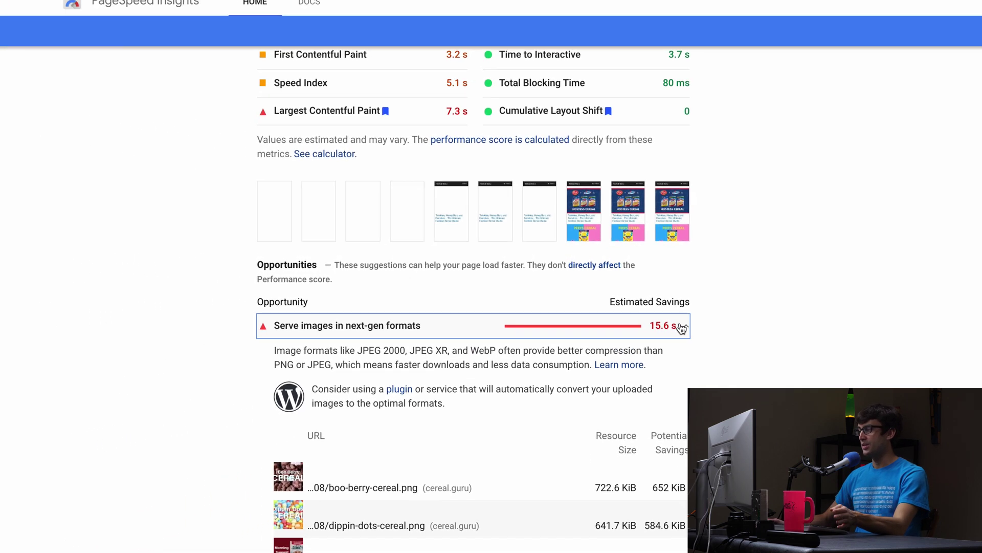
{"action": "left_click", "coordinate": [682, 328]}
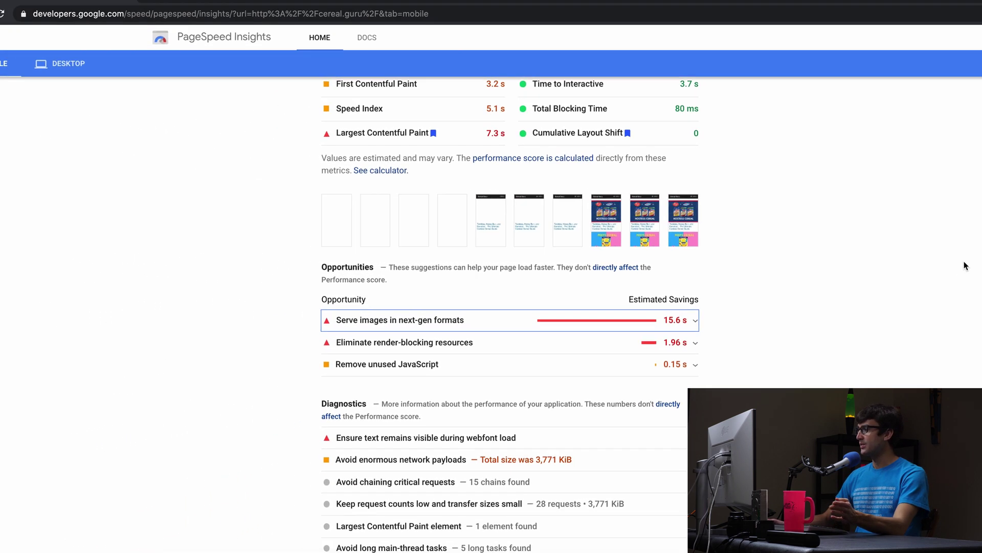
{"action": "scroll", "coordinate": [646, 169], "scroll_direction": "up", "scroll_amount": 10}
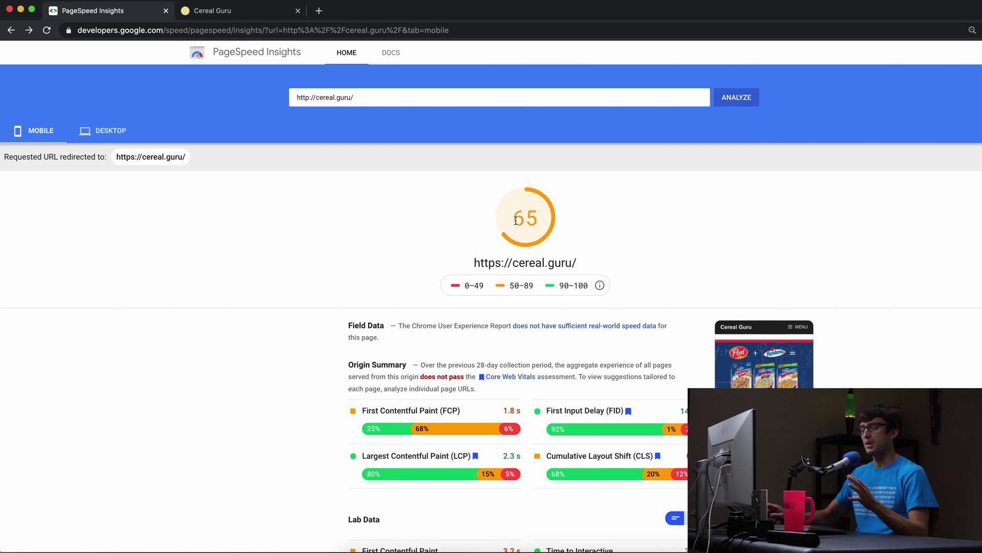
- Go from the Cereal Guru dashboard through Plugins to the EWWW Image Optimizer settings
{"action": "left_click", "coordinate": [215, 10]}
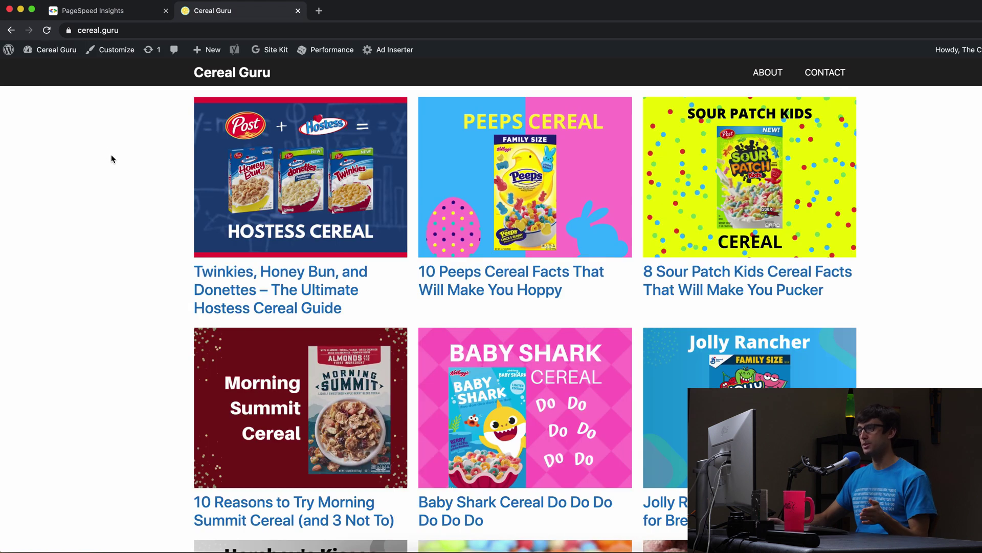
{"action": "left_click", "coordinate": [52, 51]}
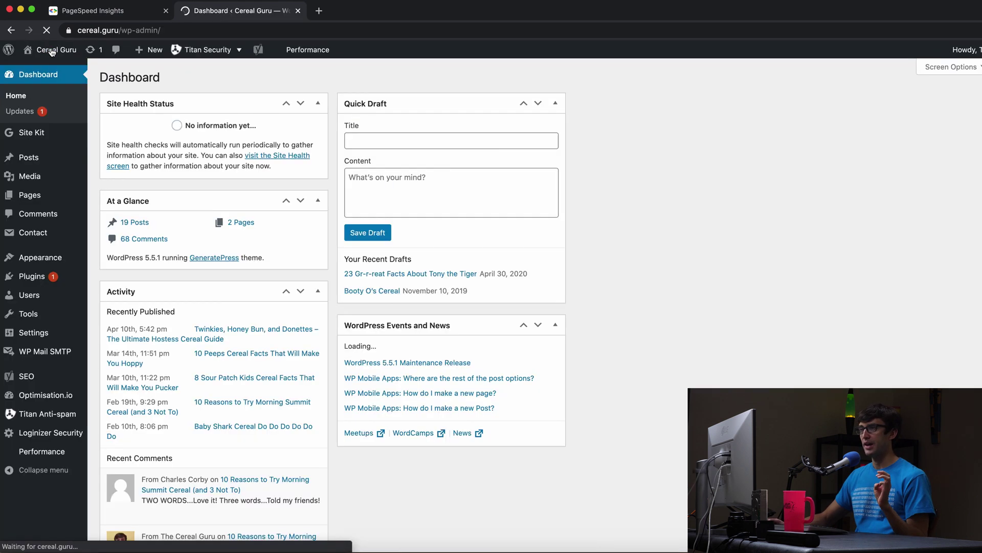
{"action": "left_click", "coordinate": [31, 281]}
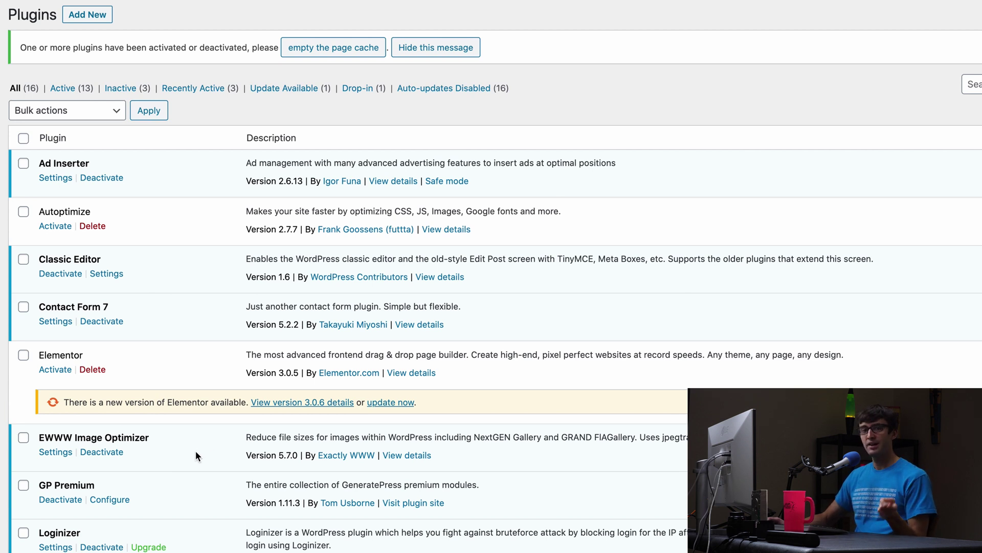
{"action": "left_click", "coordinate": [57, 452]}
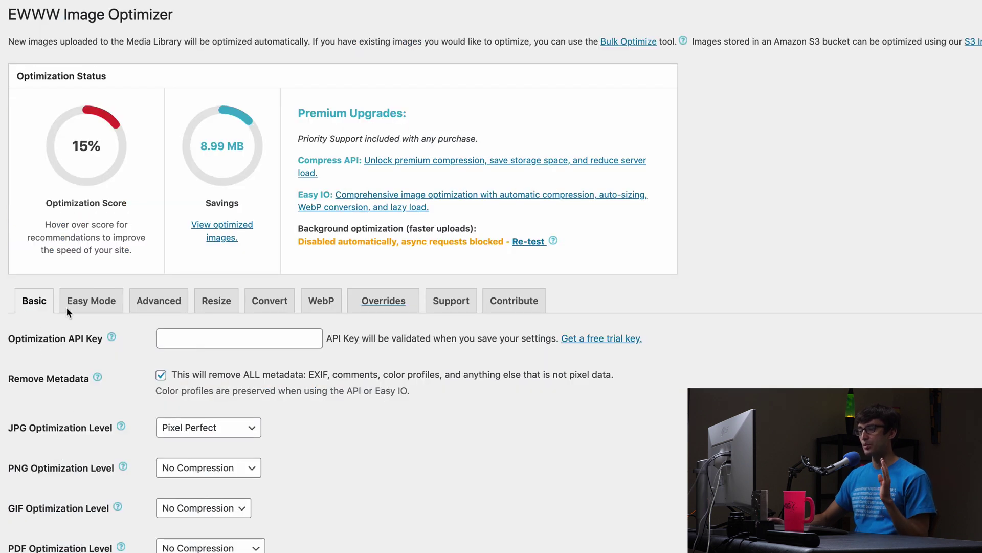
- Read the WebP tab's note that conversion needs an API key, then show the Basic settings
{"action": "left_click", "coordinate": [321, 306]}
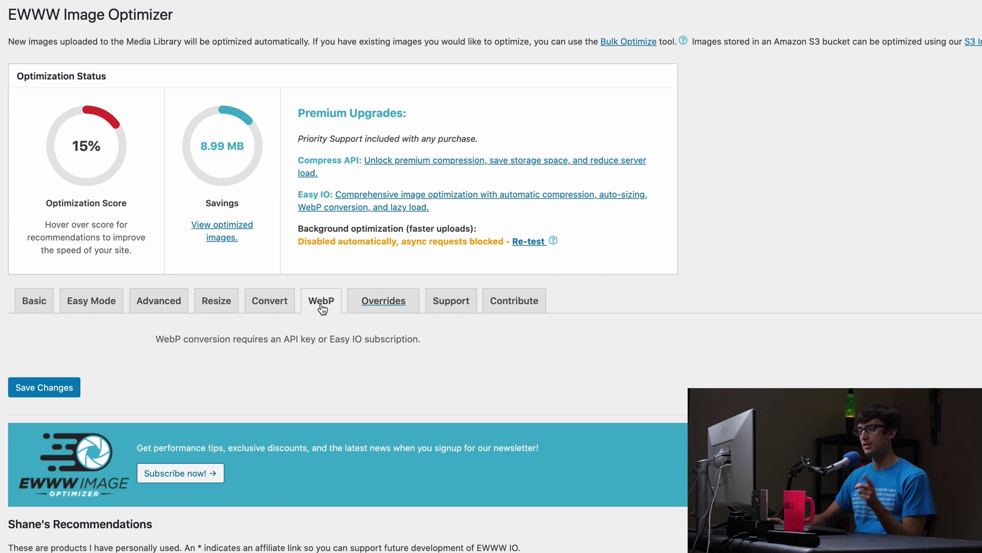
{"action": "left_click_drag", "start_coordinate": [155, 339], "coordinate": [416, 343]}
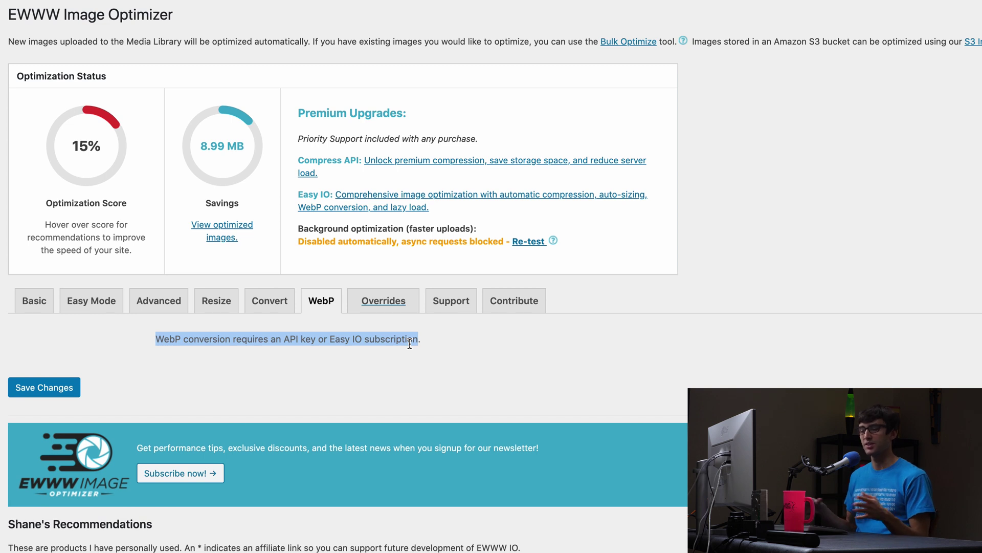
{"action": "left_click", "coordinate": [290, 344]}
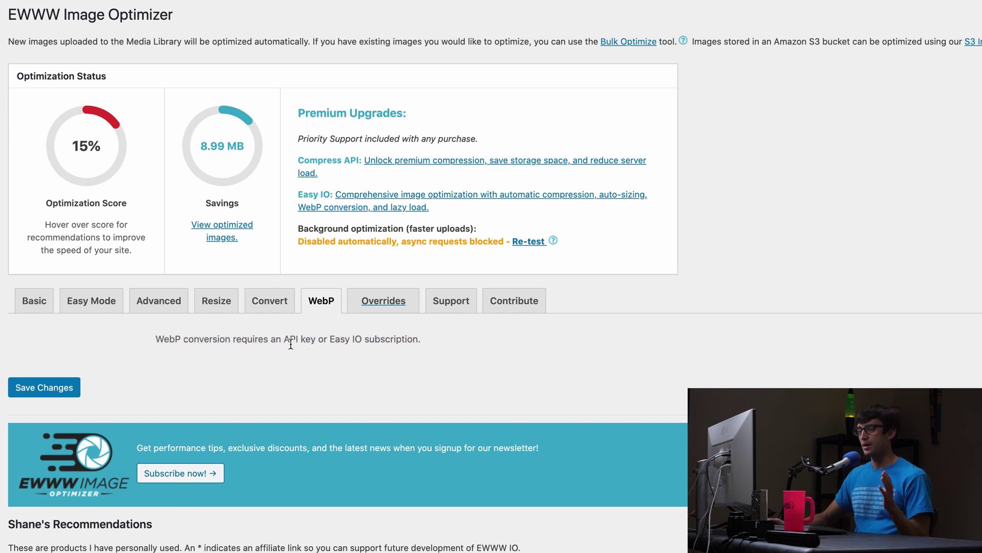
{"action": "left_click_drag", "start_coordinate": [289, 338], "coordinate": [309, 339]}
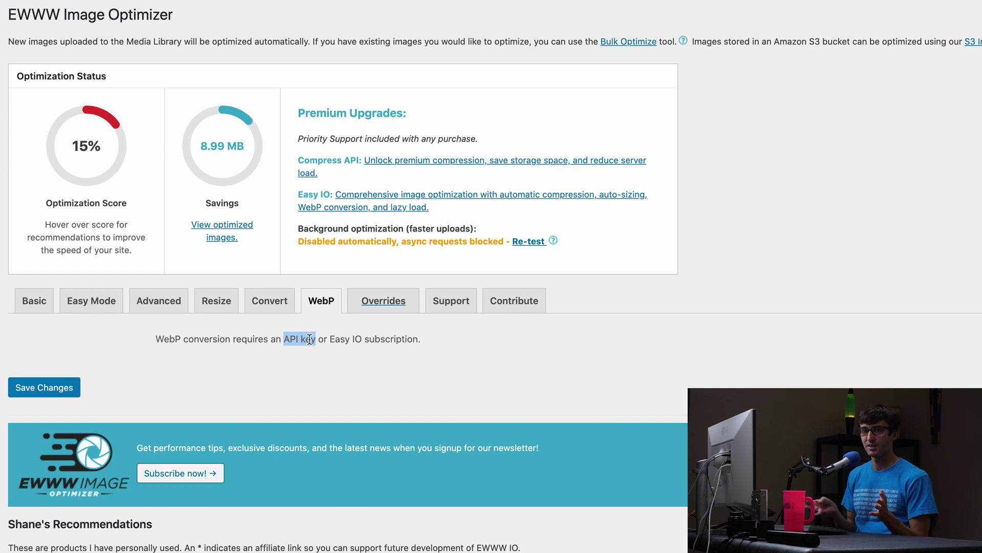
{"action": "left_click", "coordinate": [259, 361]}
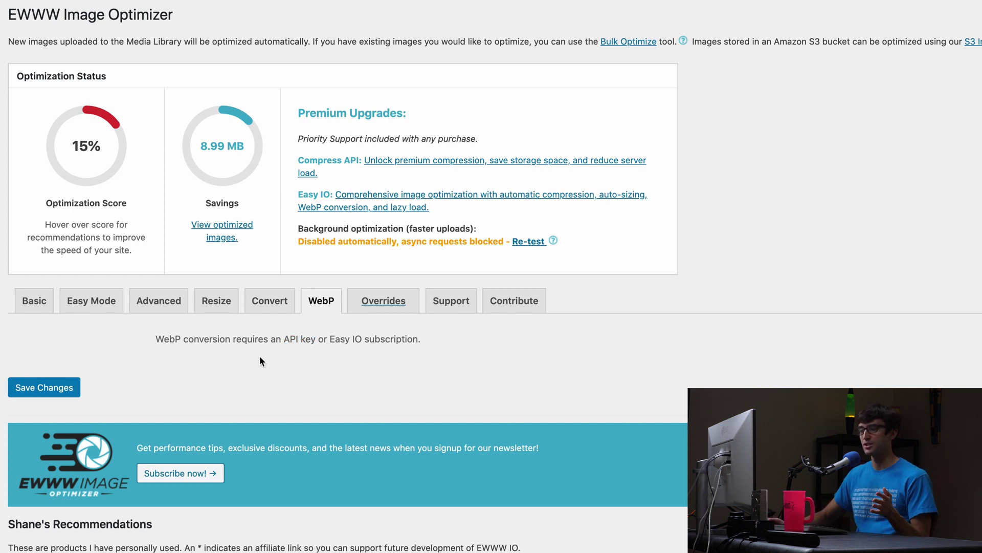
{"action": "left_click", "coordinate": [34, 303]}
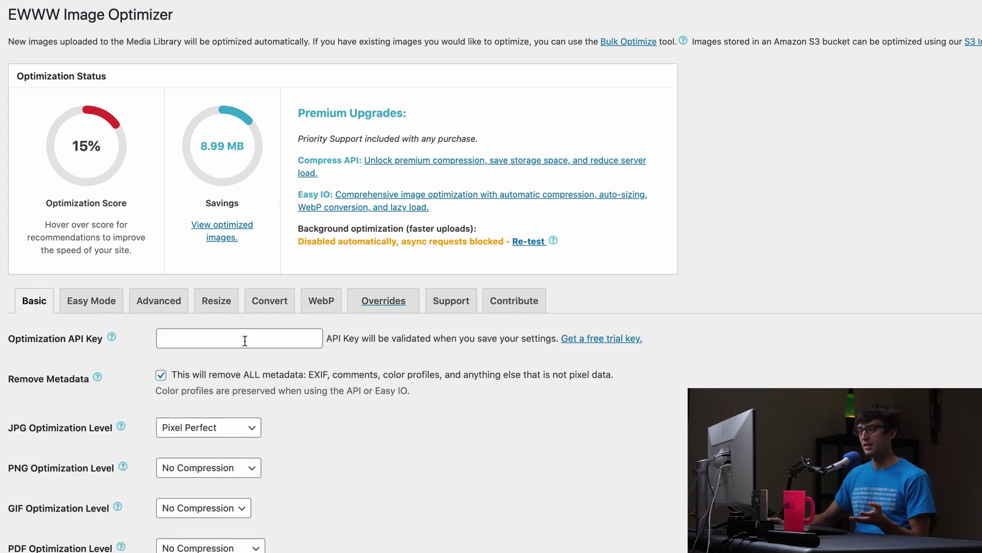
{"action": "left_click", "coordinate": [238, 339]}
- Paste the cloud optimization API key into its field and save to validate it
{"action": "left_click", "coordinate": [922, 337]}
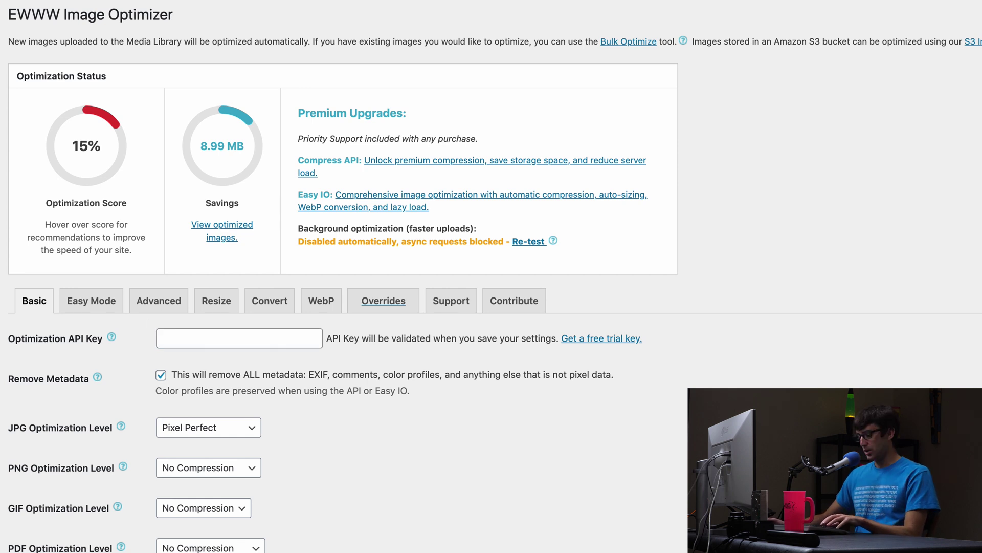
{"action": "left_click", "coordinate": [214, 345]}
{"action": "key", "text": "super+v"}
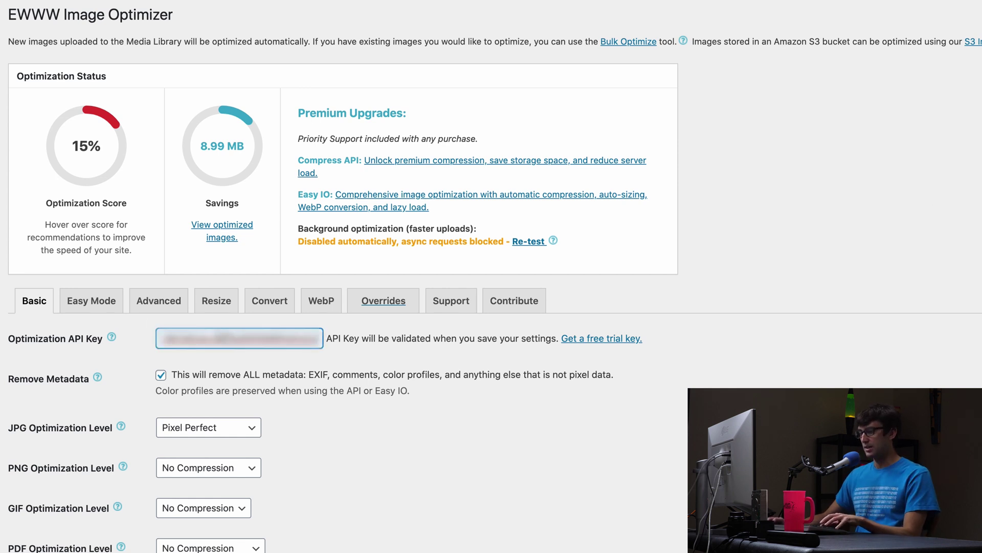
{"action": "scroll", "coordinate": [415, 404], "scroll_direction": "down", "scroll_amount": 3}
{"action": "scroll", "coordinate": [413, 416], "scroll_direction": "down", "scroll_amount": 3}
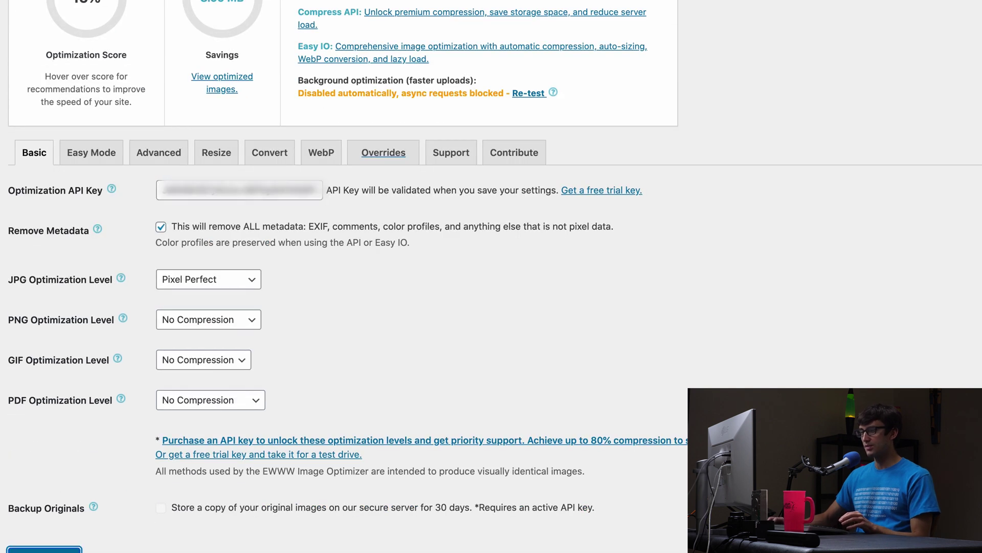
{"action": "left_click", "coordinate": [549, 343]}
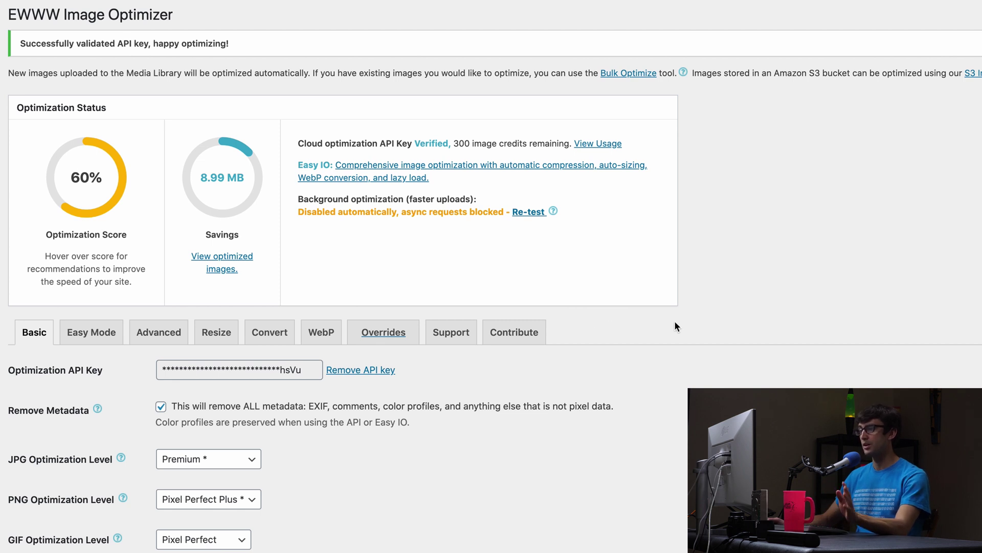
- Tick WebP Conversion on the WebP tab and save the settings
{"action": "left_click", "coordinate": [323, 330]}
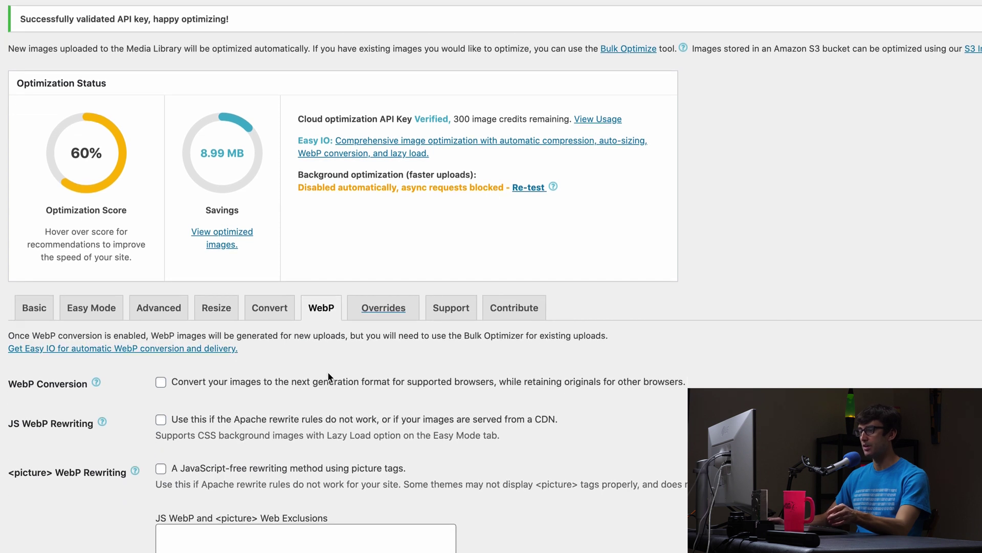
{"action": "scroll", "coordinate": [329, 377], "scroll_direction": "down", "scroll_amount": 1}
{"action": "scroll", "coordinate": [329, 378], "scroll_direction": "down", "scroll_amount": 1}
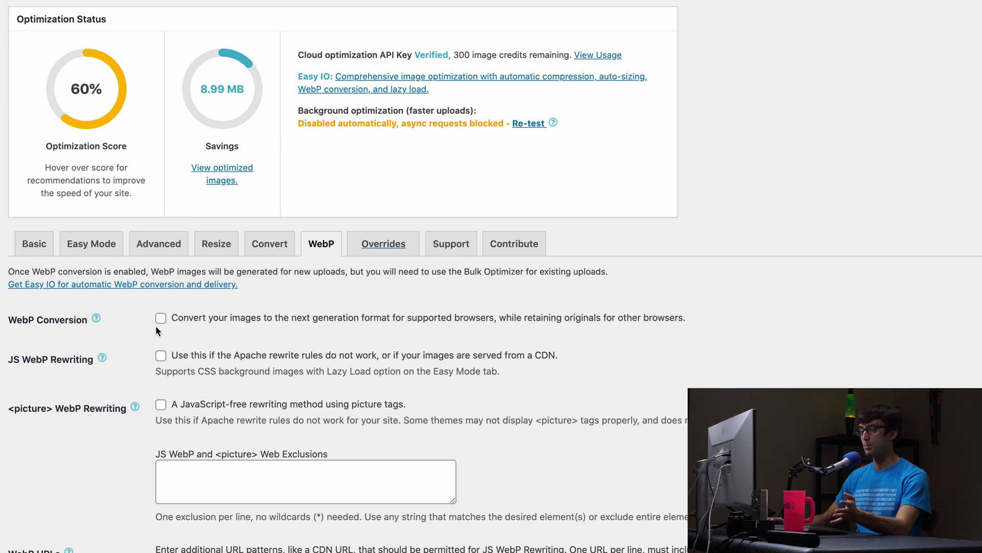
{"action": "scroll", "coordinate": [116, 319], "scroll_direction": "down", "scroll_amount": 1}
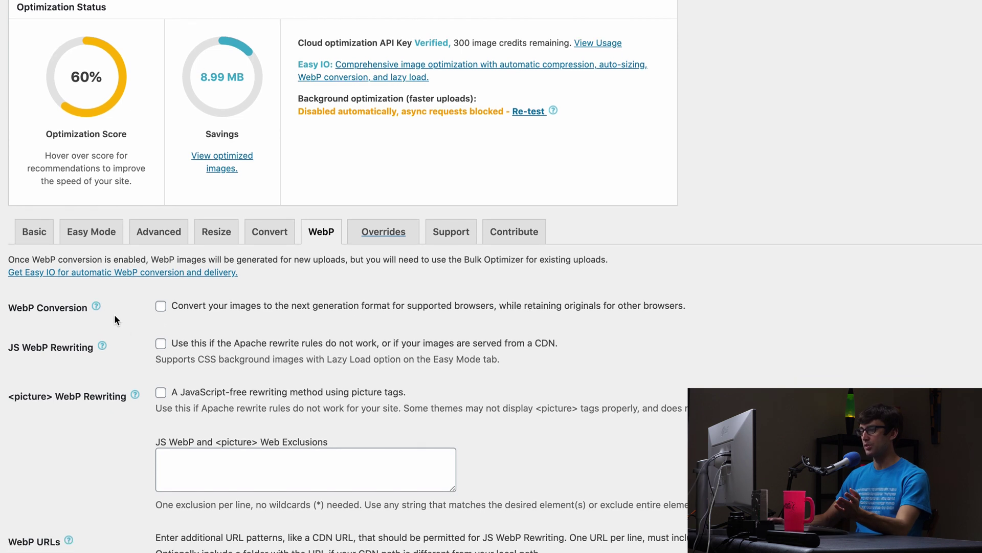
{"action": "scroll", "coordinate": [117, 315], "scroll_direction": "down", "scroll_amount": 1}
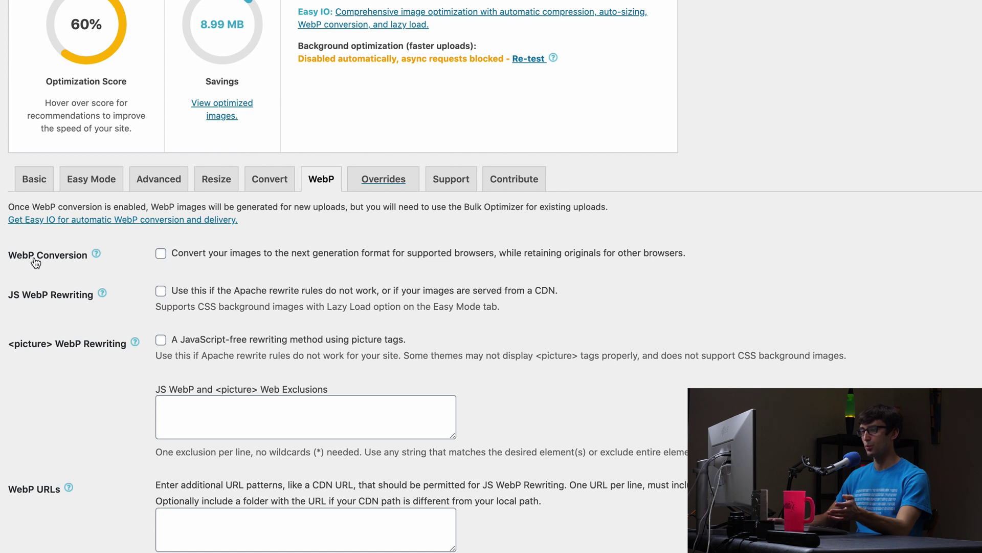
{"action": "left_click", "coordinate": [161, 254]}
{"action": "scroll", "coordinate": [108, 279], "scroll_direction": "down", "scroll_amount": 3}
{"action": "left_click", "coordinate": [62, 468]}
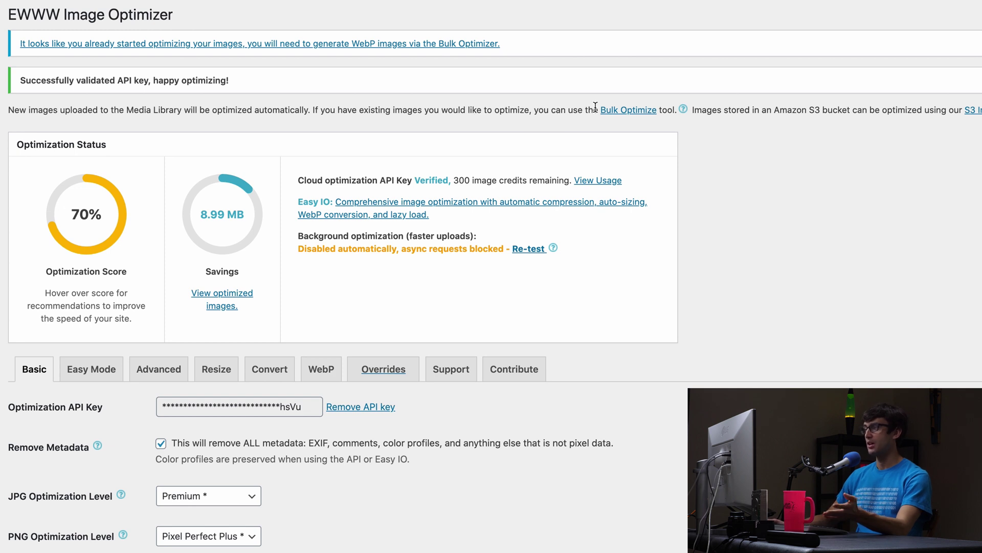
- Run Bulk Optimize, scan for unoptimized images, and optimize the 12 found images
{"action": "left_click", "coordinate": [639, 111]}
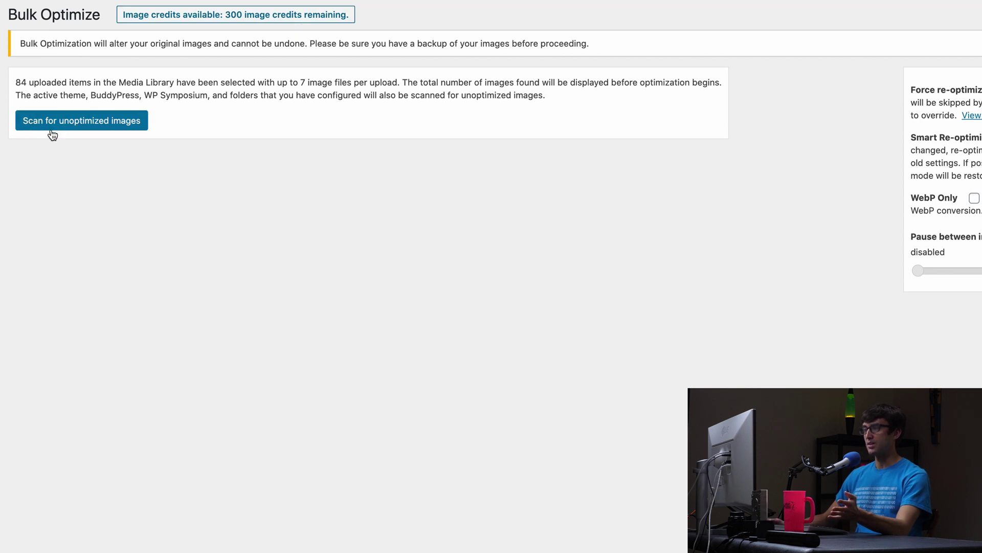
{"action": "left_click", "coordinate": [106, 123]}
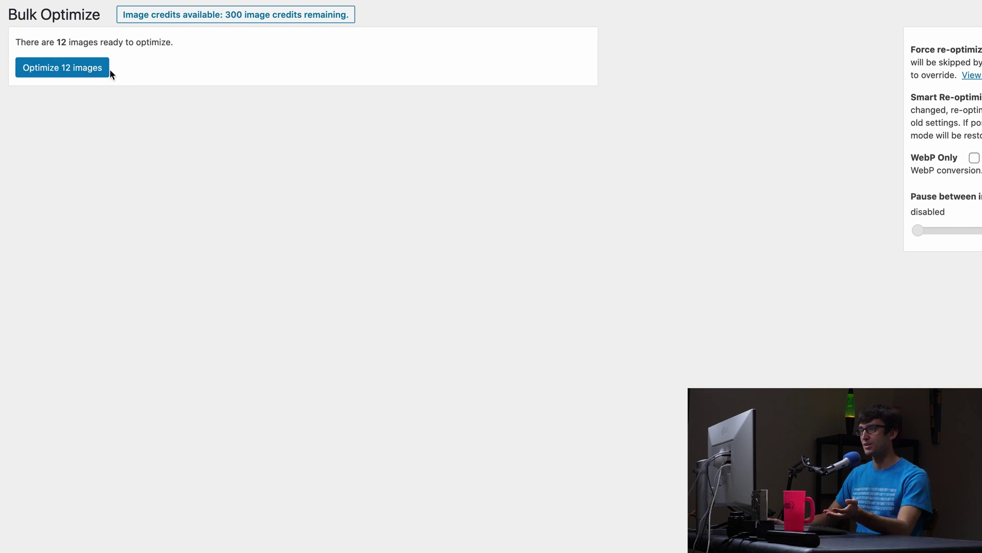
{"action": "left_click", "coordinate": [75, 67]}
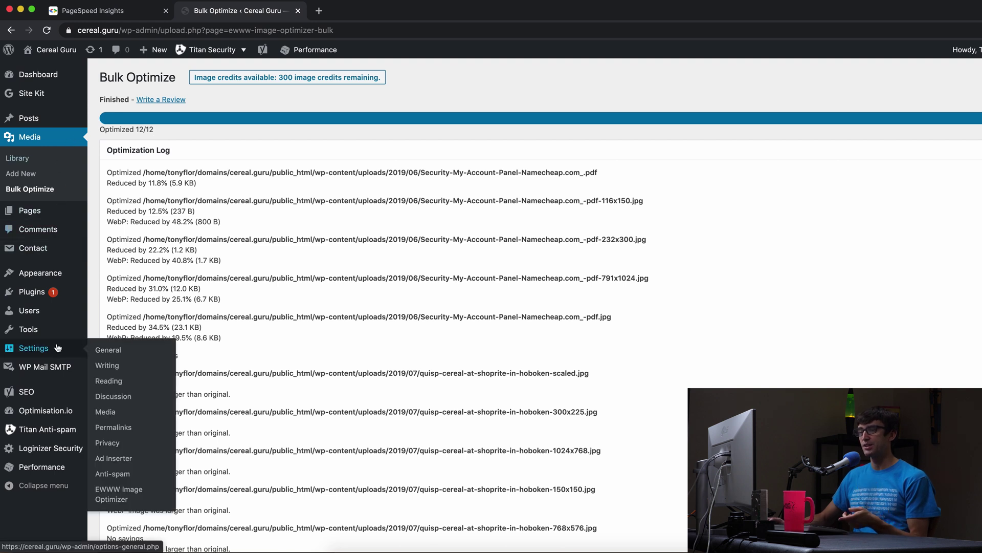
- Open EWWW's WebP settings and examine the jpe?g|png|gif to webp rewrite rules
{"action": "left_click", "coordinate": [126, 294]}
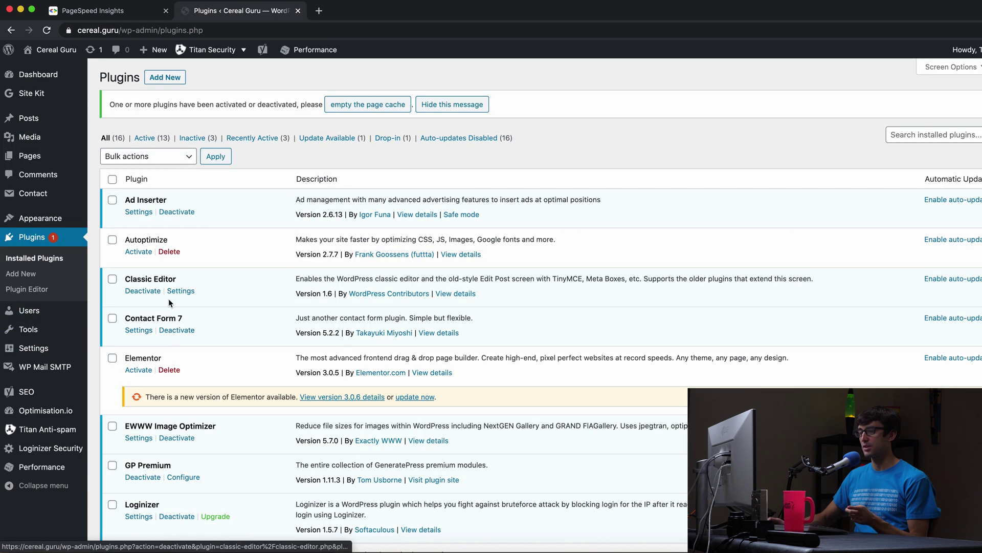
{"action": "left_click", "coordinate": [145, 441]}
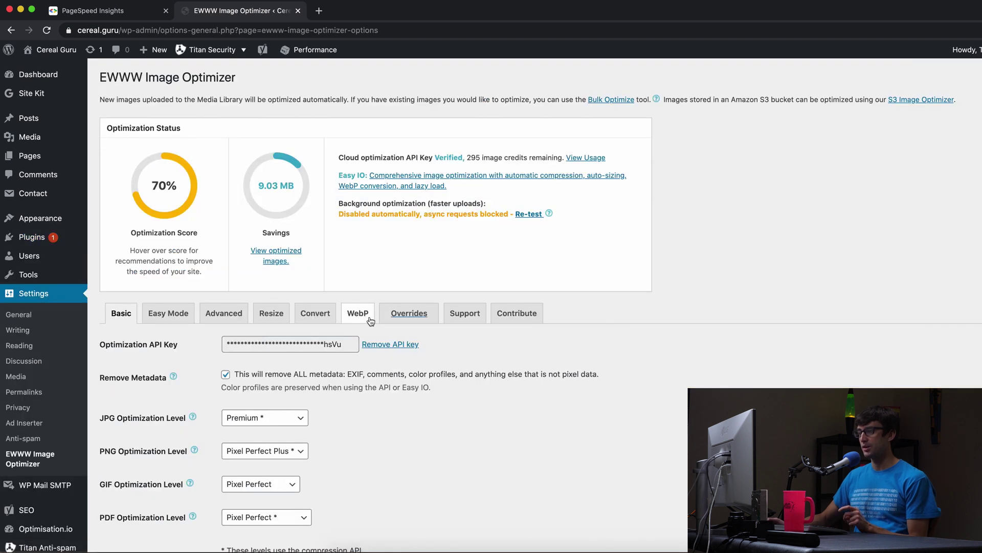
{"action": "left_click", "coordinate": [369, 319]}
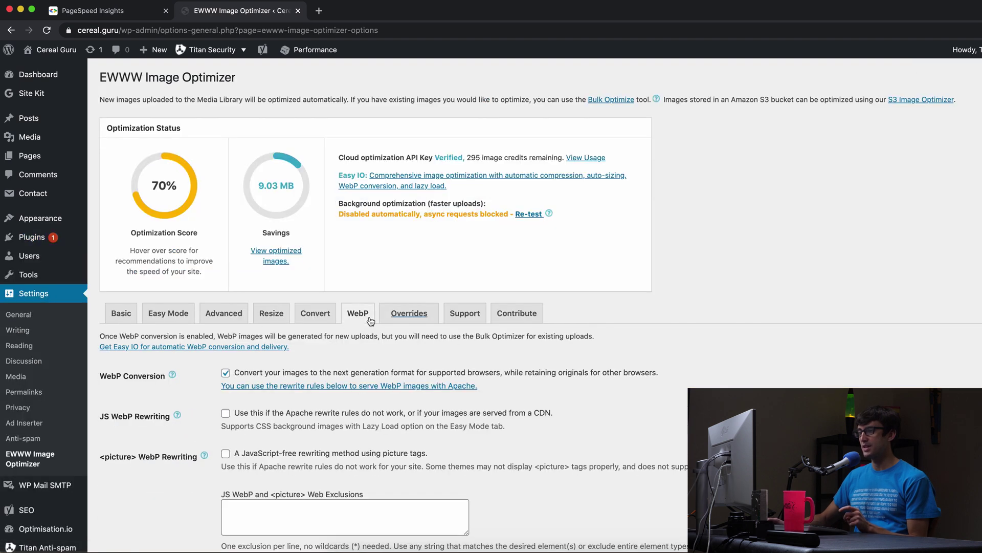
{"action": "scroll", "coordinate": [491, 306], "scroll_direction": "down", "scroll_amount": 10}
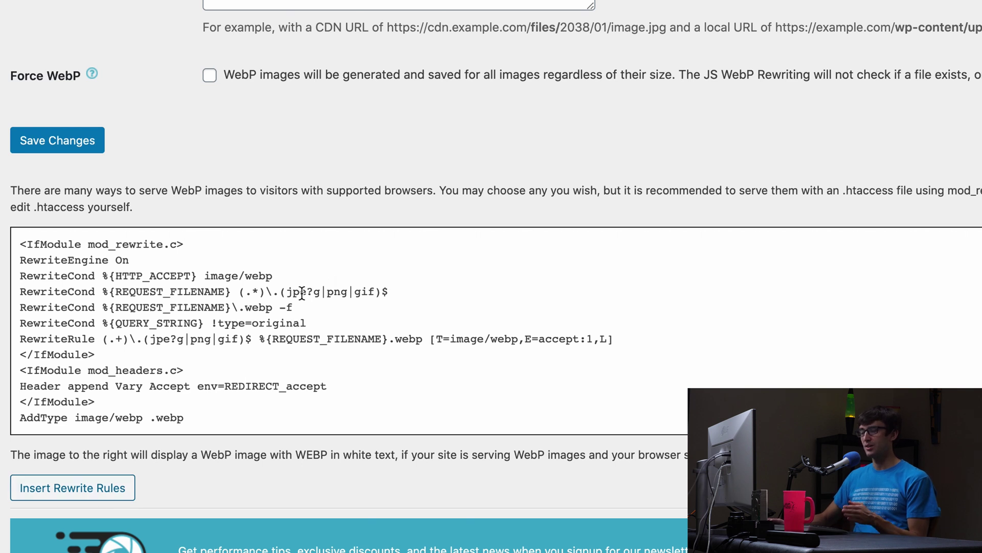
{"action": "left_click_drag", "start_coordinate": [287, 293], "coordinate": [375, 294]}
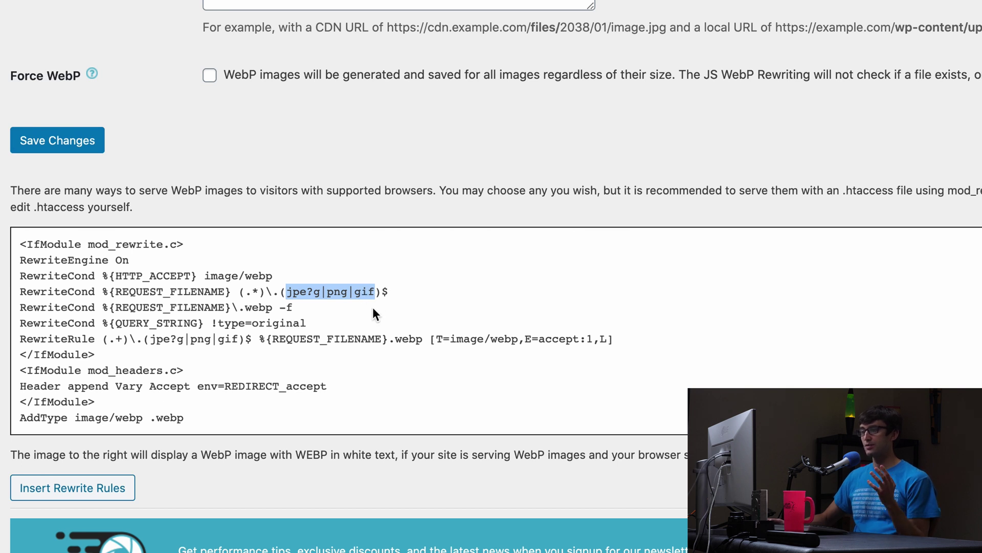
{"action": "double_click", "coordinate": [261, 307]}
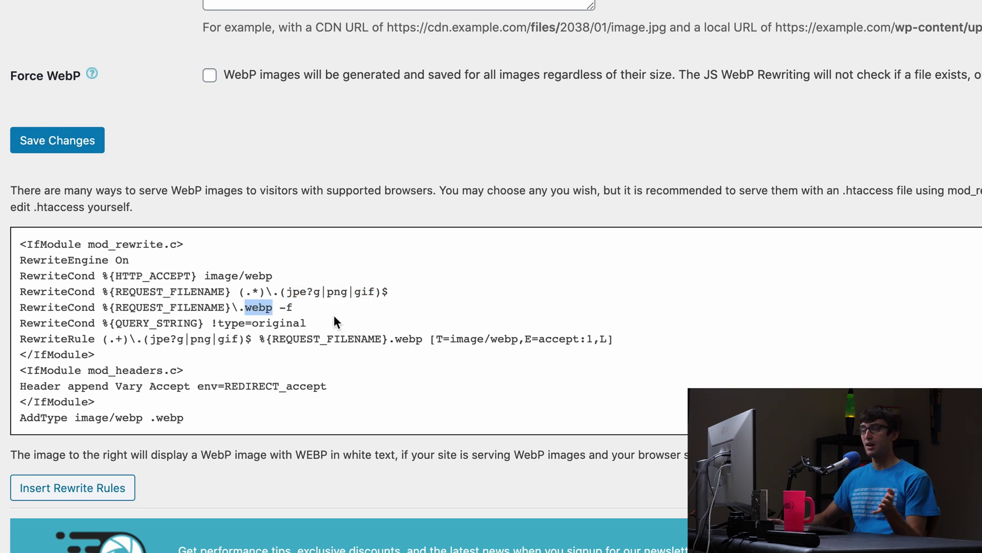
{"action": "left_click_drag", "start_coordinate": [287, 291], "coordinate": [377, 291]}
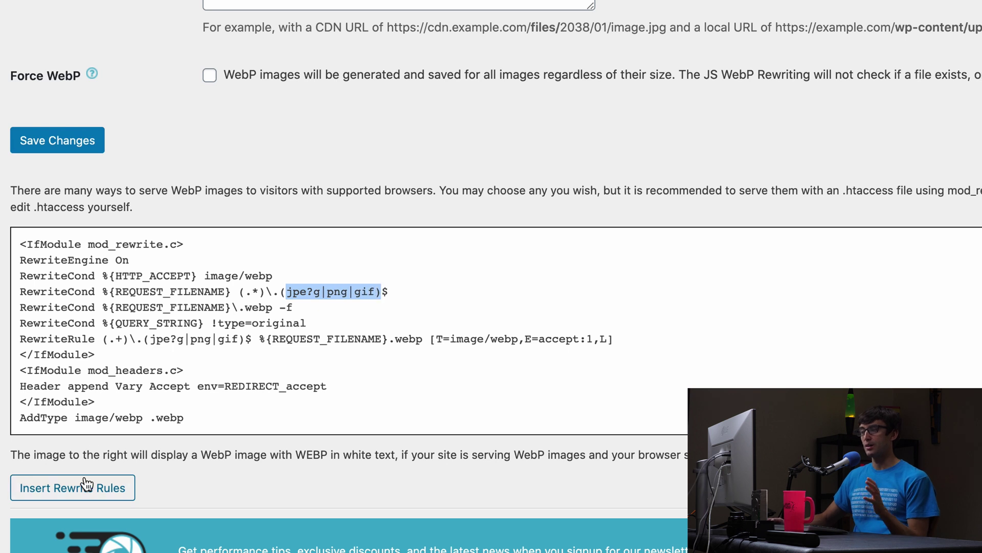
- Insert the WebP rewrite rules into the site and save the settings
{"action": "left_click", "coordinate": [89, 499]}
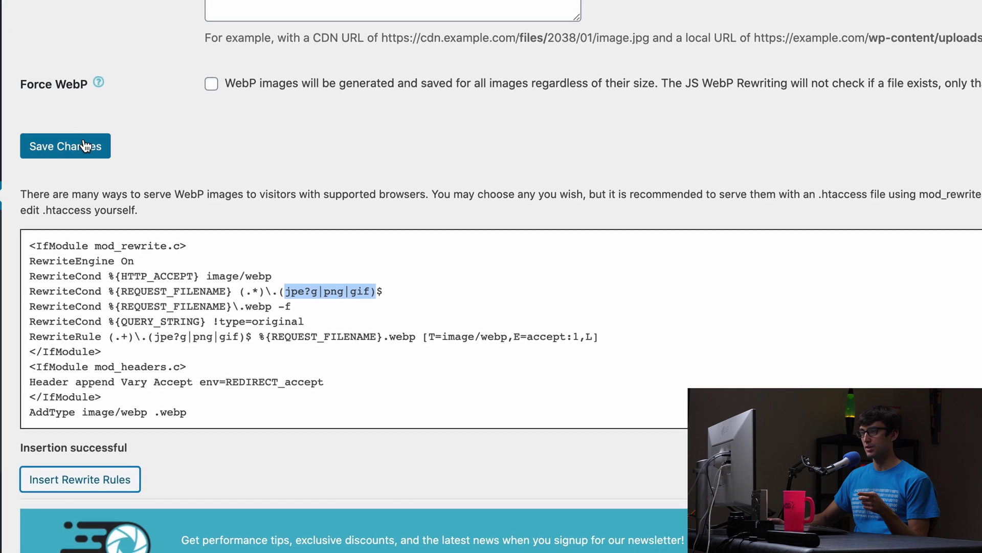
{"action": "left_click", "coordinate": [77, 141]}
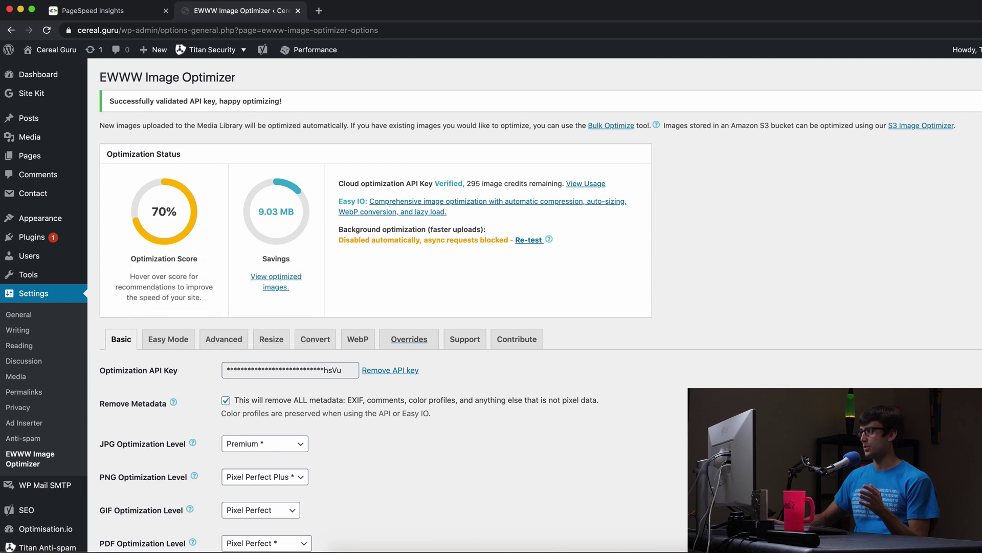
{"action": "scroll", "coordinate": [535, 305], "scroll_direction": "down", "scroll_amount": 8}
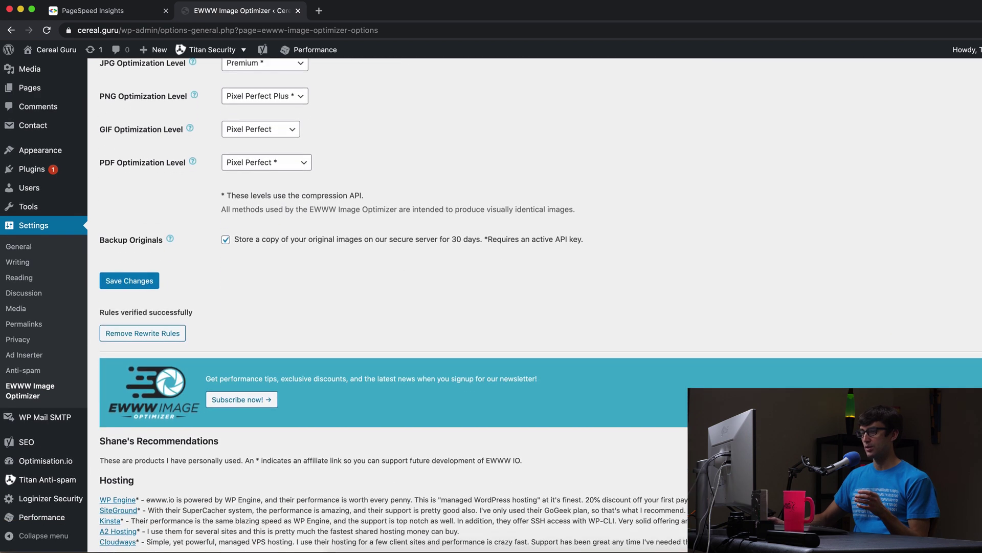
{"action": "scroll", "coordinate": [256, 328], "scroll_direction": "down", "scroll_amount": 1}
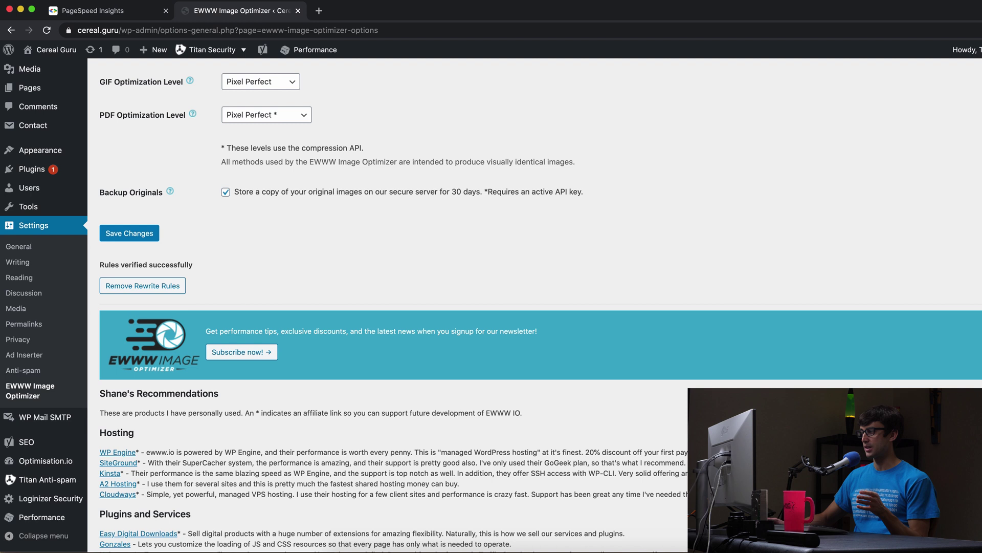
{"action": "scroll", "coordinate": [535, 305], "scroll_direction": "up", "scroll_amount": 8}
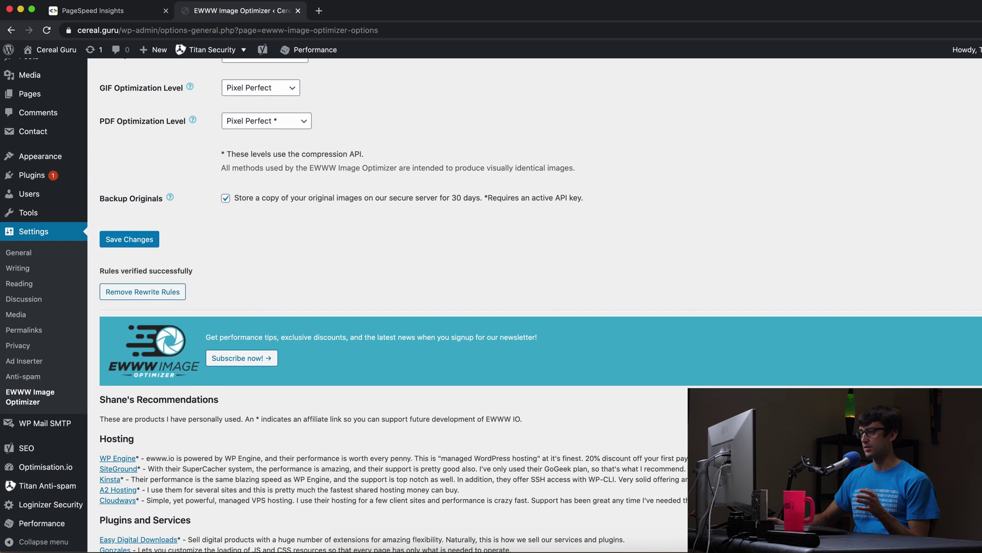
{"action": "scroll", "coordinate": [535, 305], "scroll_direction": "up", "scroll_amount": 2}
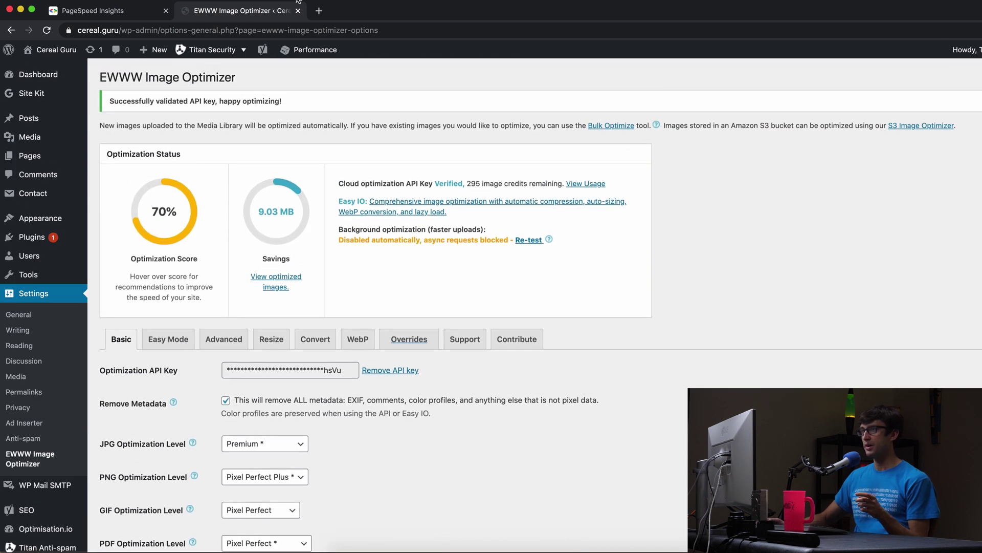
- Load cereal.guru in a new tab and reload it with DevTools Network open to capture images
{"action": "left_click", "coordinate": [319, 11]}
{"action": "type", "text": "cerea"}
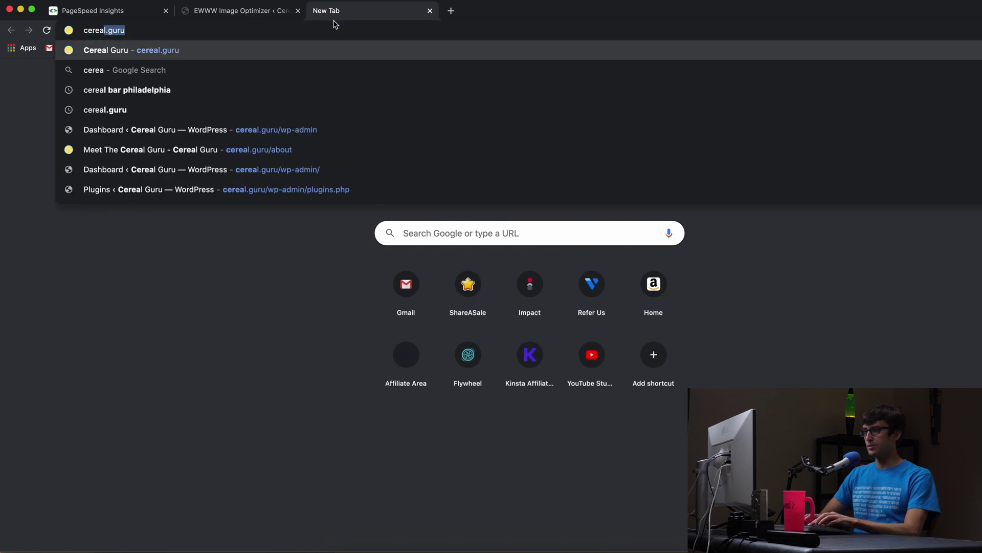
{"action": "key", "text": "Return"}
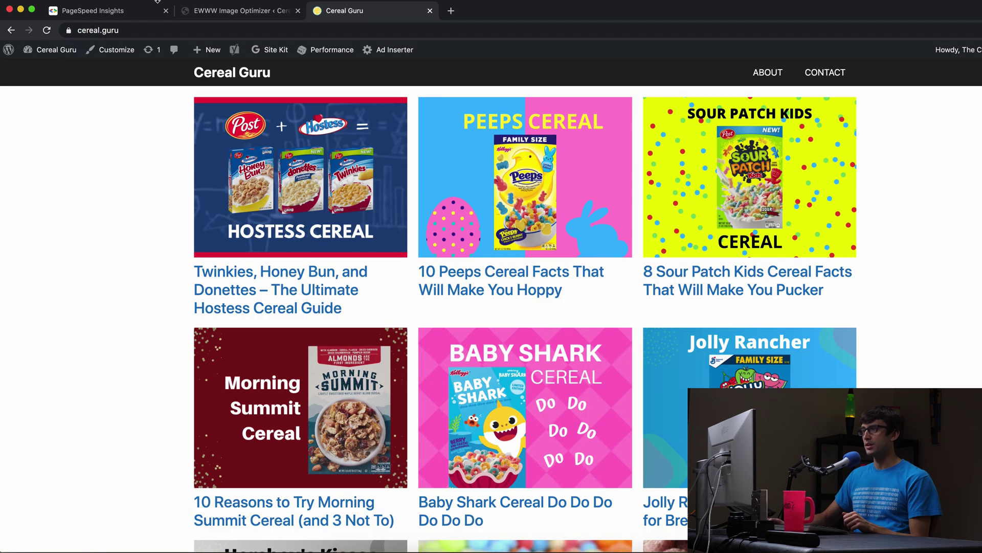
{"action": "left_click", "coordinate": [126, 0]}
{"action": "mouse_move", "coordinate": [230, 146]}
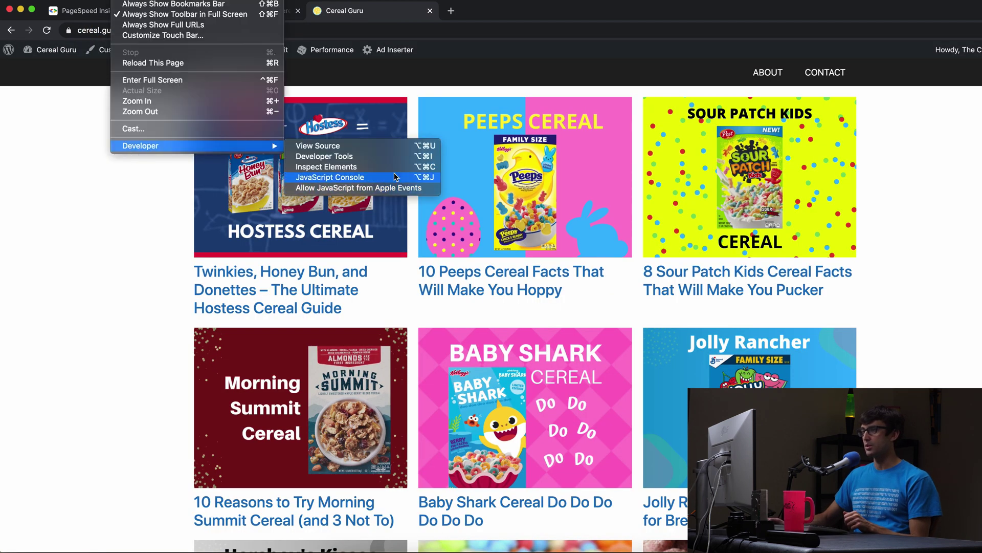
{"action": "left_click", "coordinate": [401, 156]}
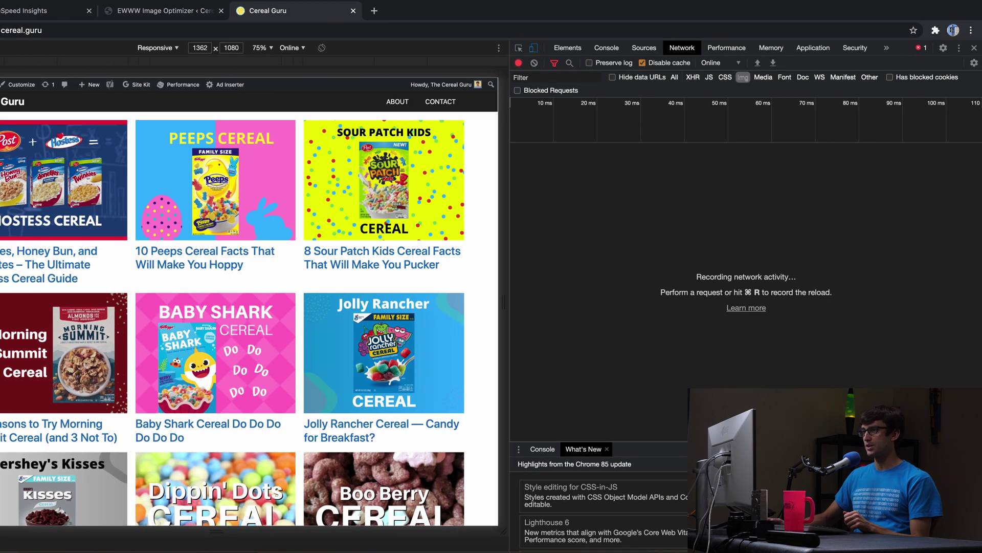
{"action": "key", "text": "super+r"}
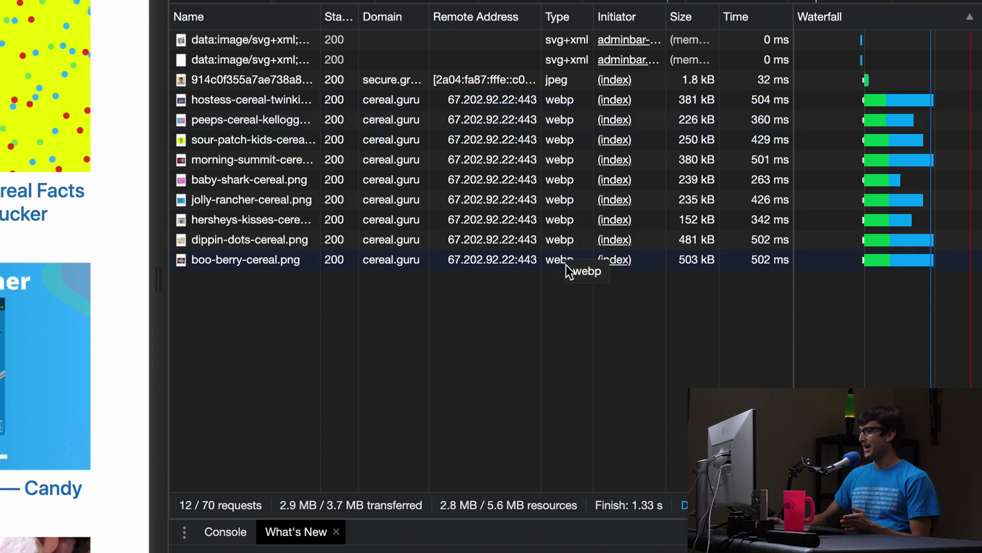
{"action": "mouse_move", "coordinate": [456, 507]}
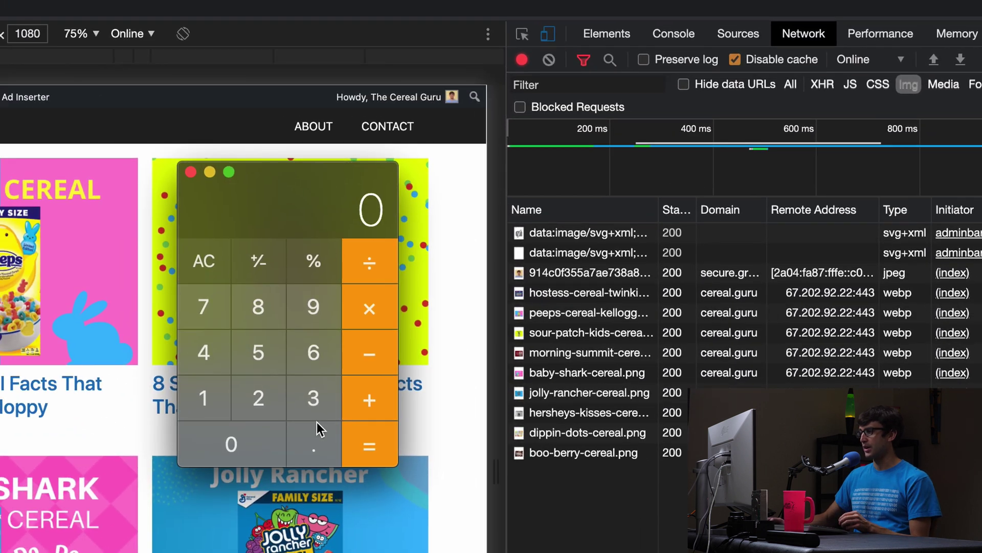
- Compute 2.8 ÷ 3.7 = 0.756756756756757 in Calculator and close the window
{"action": "left_click", "coordinate": [268, 382]}
{"action": "left_click", "coordinate": [314, 444]}
{"action": "left_click", "coordinate": [268, 308]}
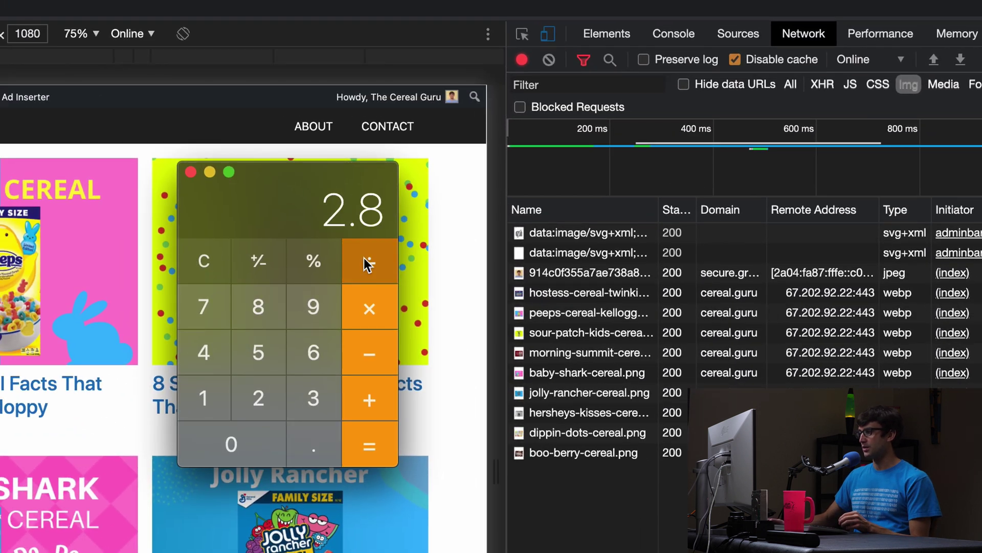
{"action": "left_click", "coordinate": [308, 398]}
{"action": "left_click", "coordinate": [309, 453]}
{"action": "left_click", "coordinate": [207, 309]}
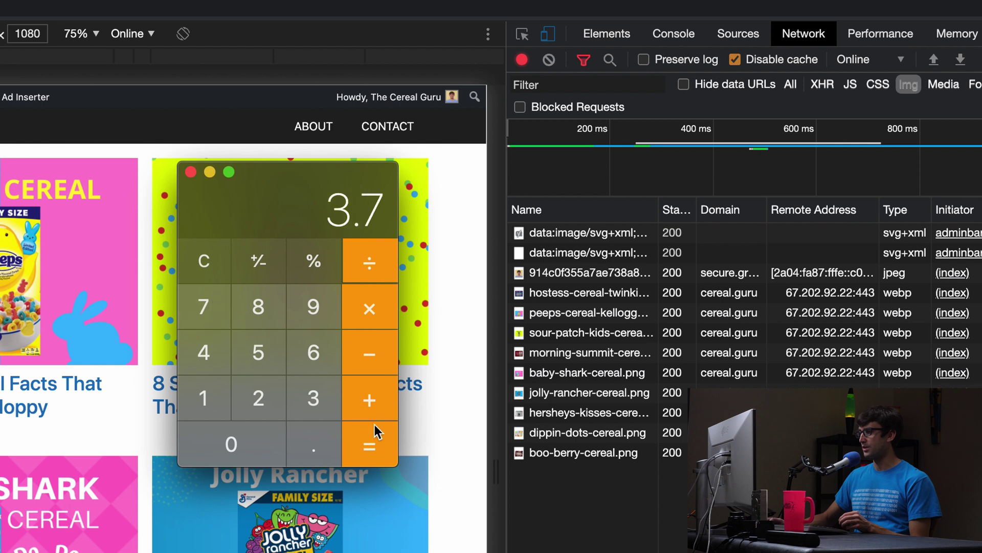
{"action": "left_click", "coordinate": [373, 446]}
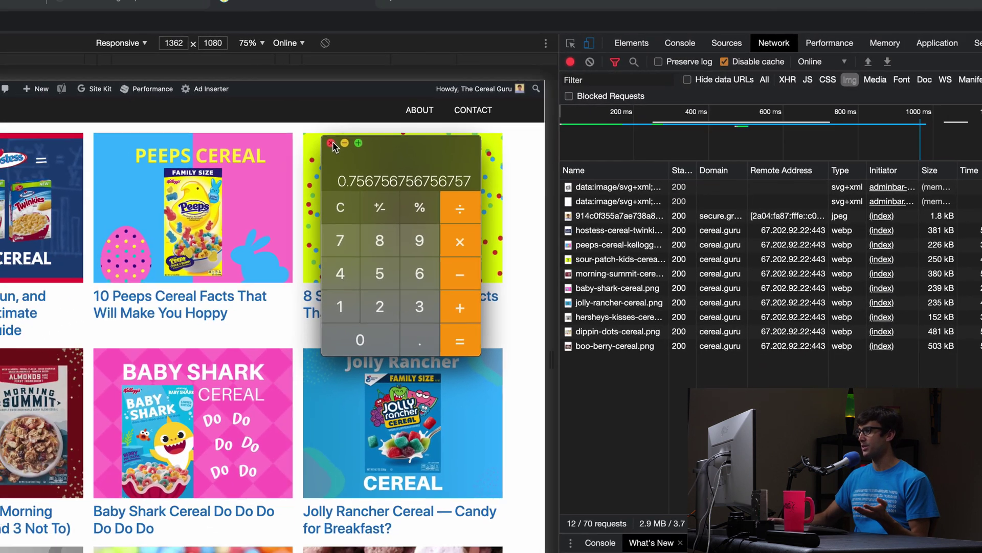
{"action": "left_click", "coordinate": [283, 152]}
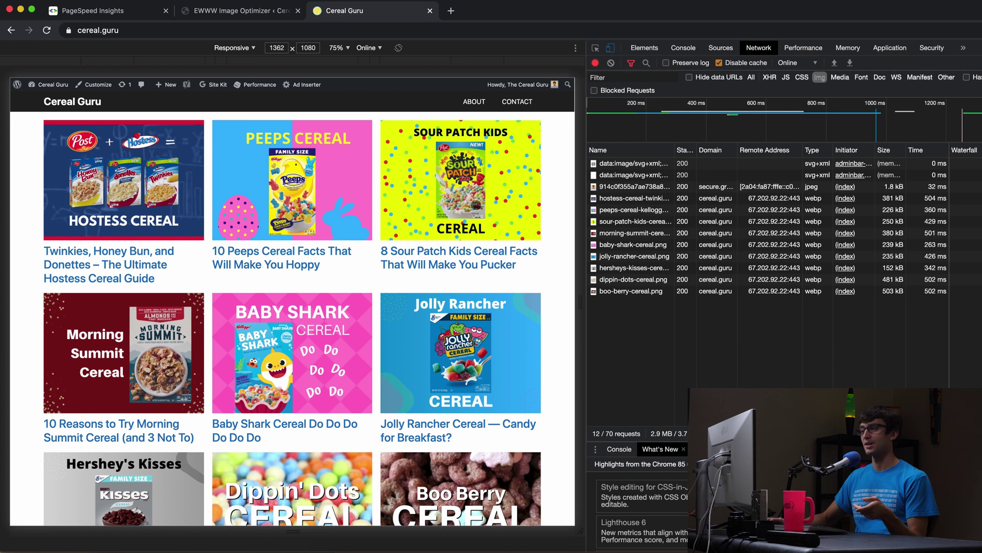
- Re-run the PageSpeed Insights analysis for cereal.guru and scroll through the new report
{"action": "left_click", "coordinate": [114, 15]}
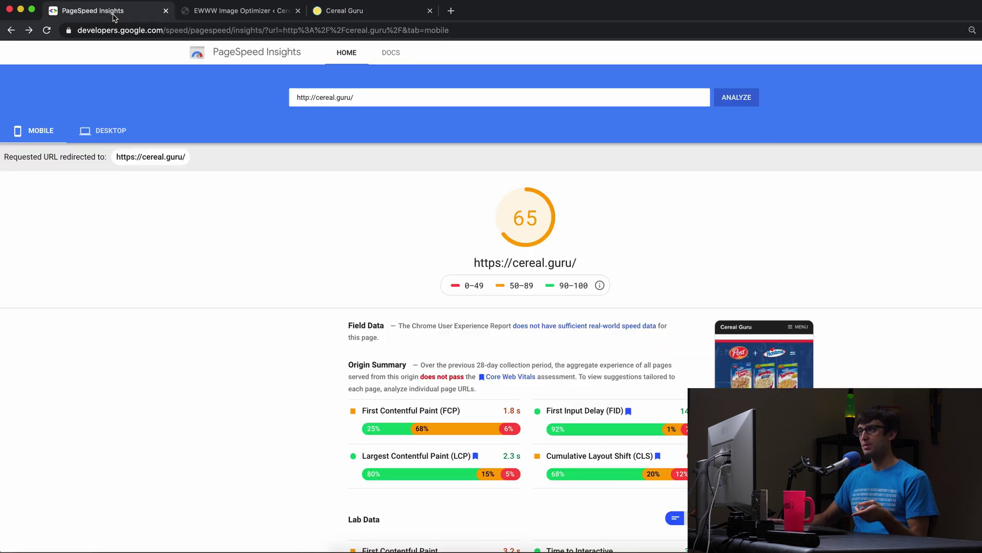
{"action": "left_click", "coordinate": [736, 97]}
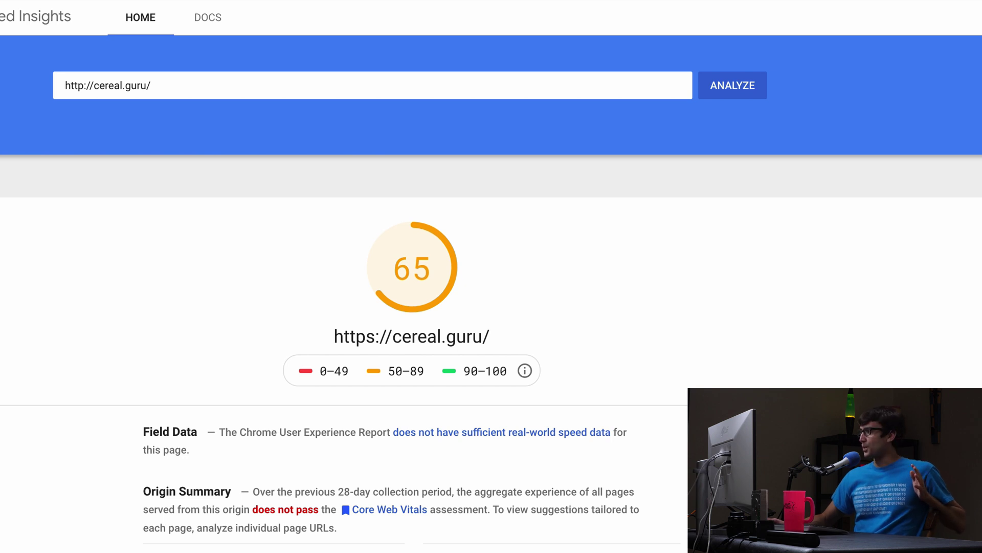
{"action": "scroll", "coordinate": [491, 297], "scroll_direction": "down", "scroll_amount": 9}
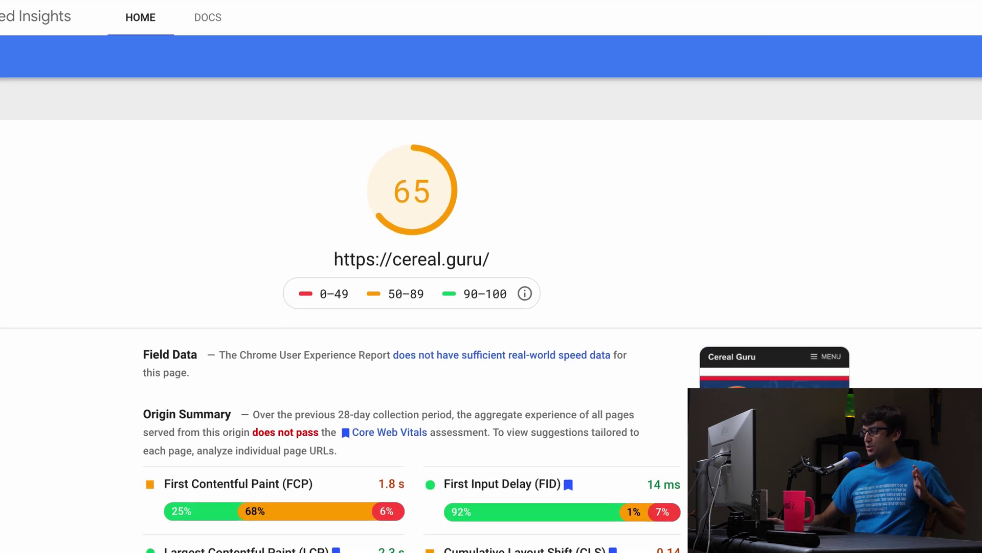
{"action": "scroll", "coordinate": [412, 312], "scroll_direction": "down", "scroll_amount": 6}
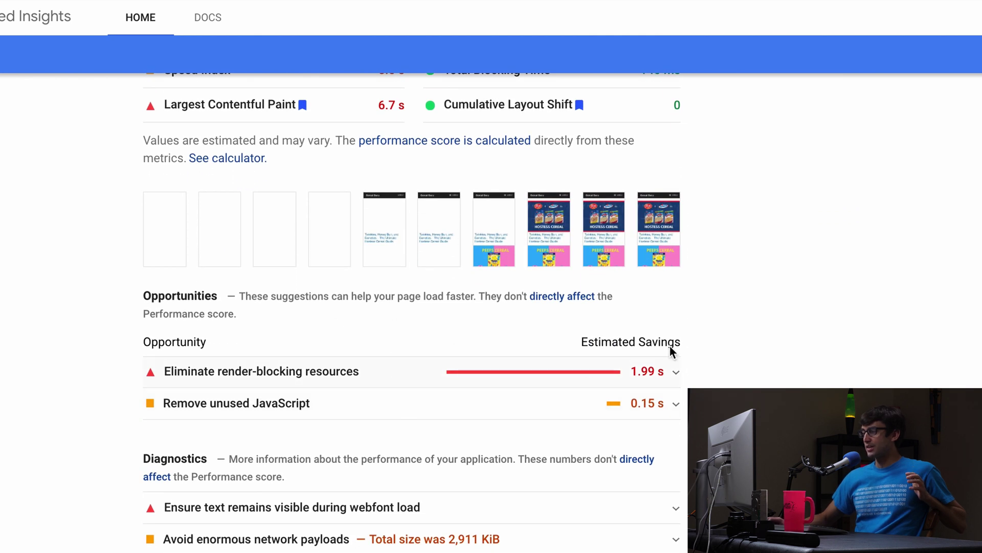
{"action": "scroll", "coordinate": [213, 529], "scroll_direction": "down", "scroll_amount": 5}
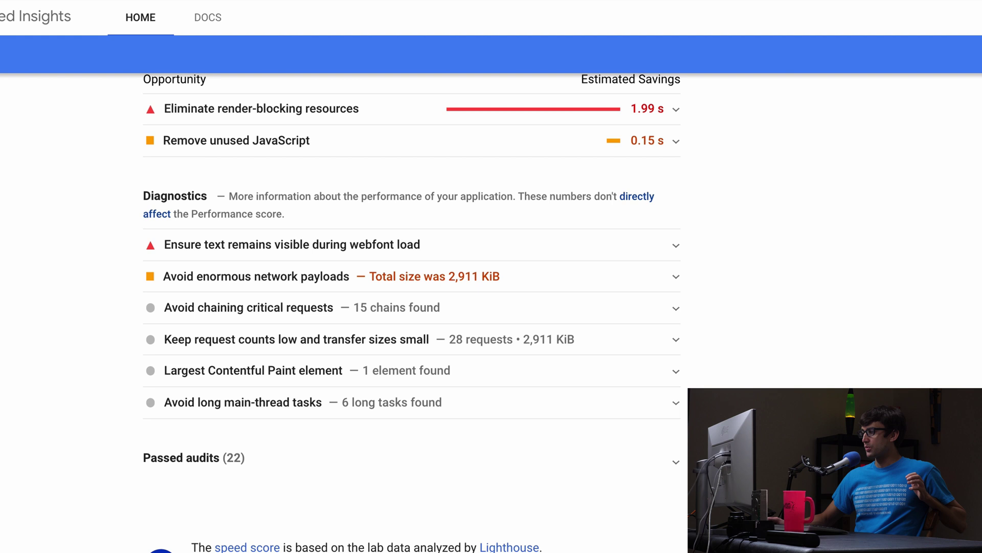
- Expand the 22 passed audits and search for 'next' to find the next-gen formats audit
{"action": "left_click", "coordinate": [214, 466]}
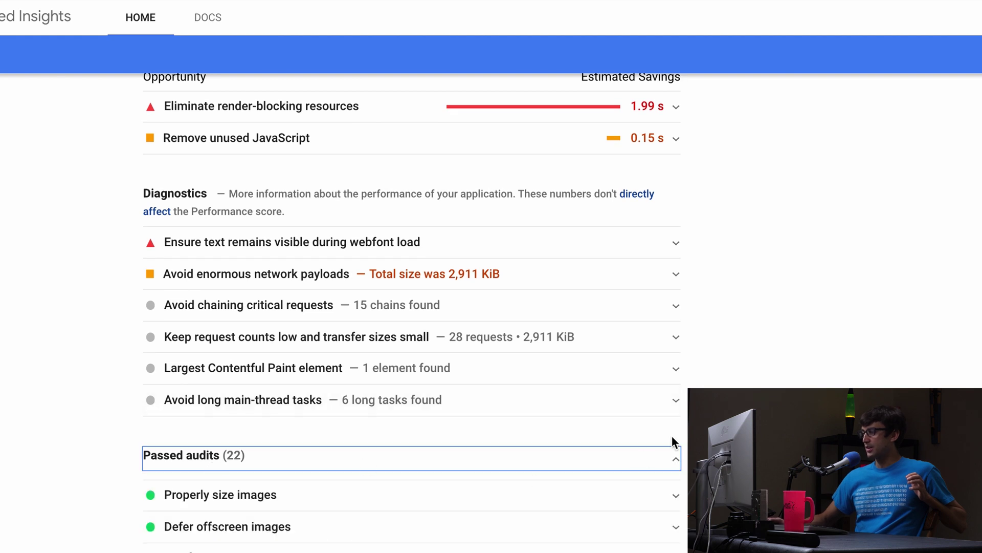
{"action": "scroll", "coordinate": [412, 312], "scroll_direction": "down", "scroll_amount": 5}
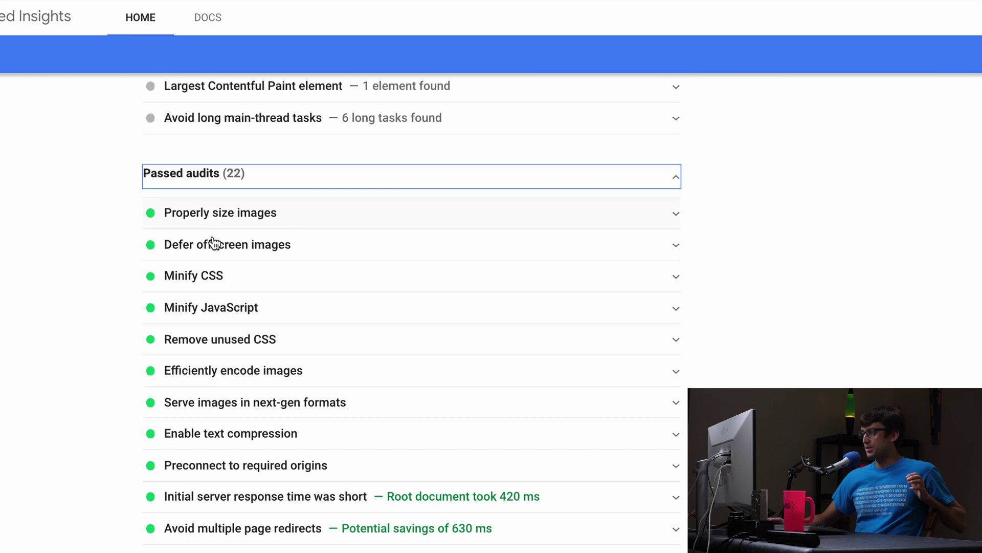
{"action": "scroll", "coordinate": [412, 312], "scroll_direction": "up", "scroll_amount": 1}
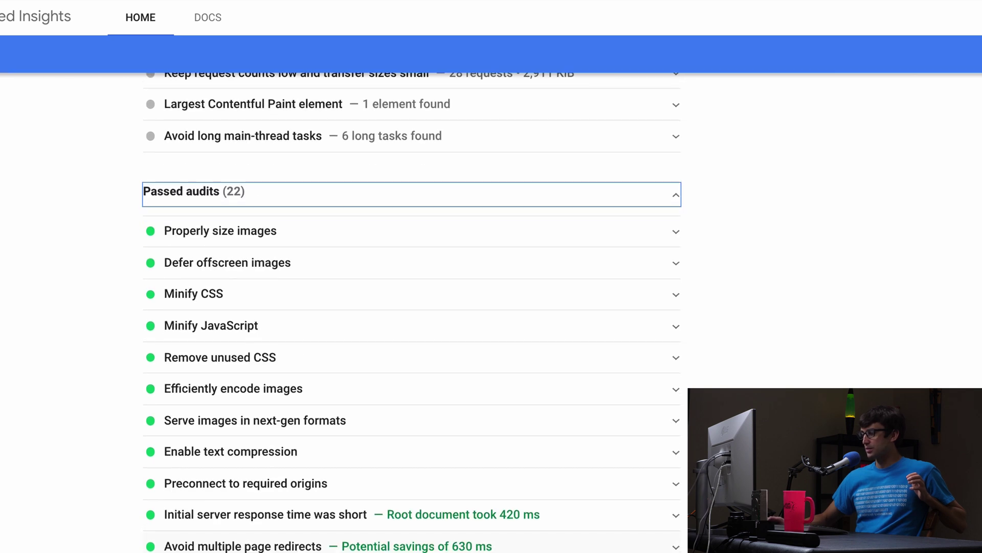
{"action": "scroll", "coordinate": [412, 313], "scroll_direction": "down", "scroll_amount": 4}
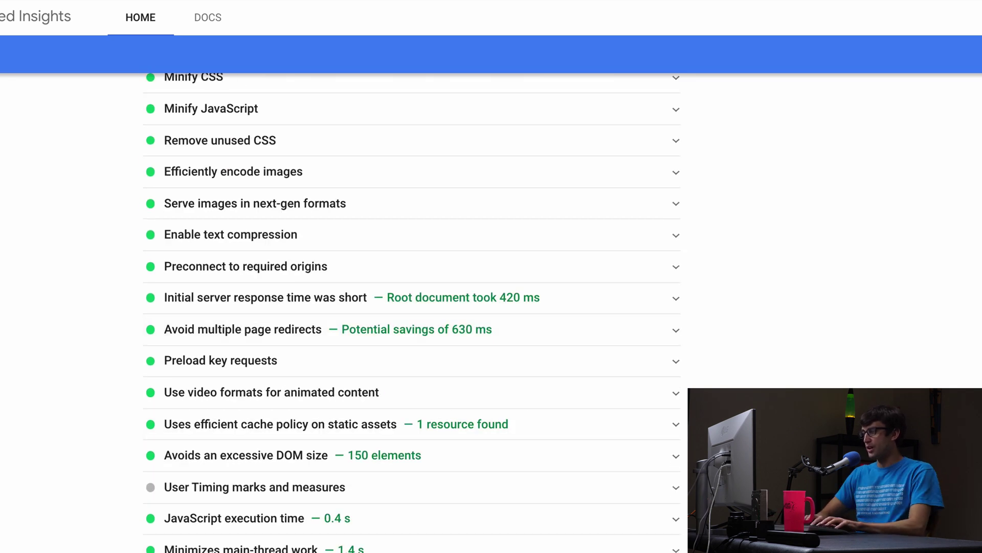
{"action": "key", "text": "ctrl+f"}
{"action": "type", "text": "next"}
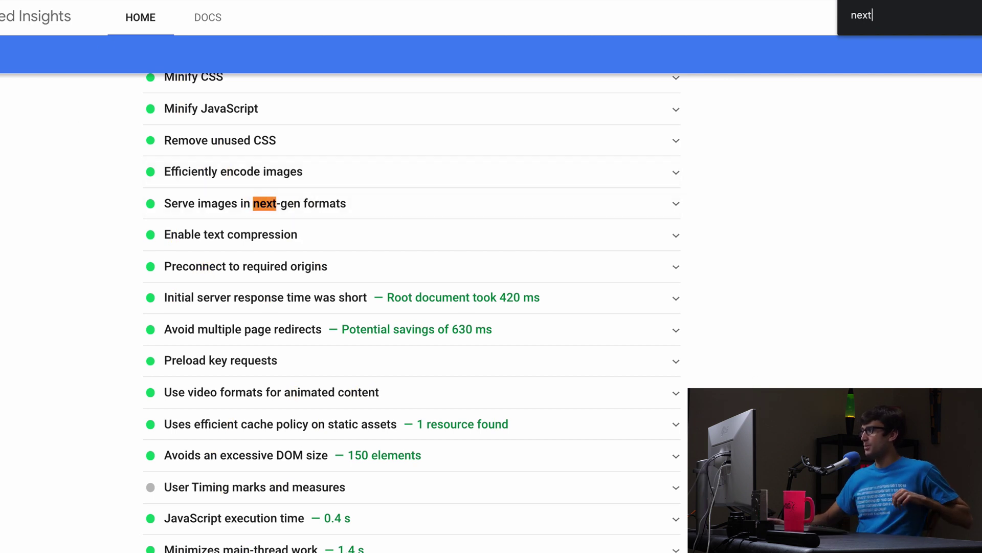
{"action": "key", "text": "Escape"}
- Expand the passed 'Serve images in next-gen formats' audit to show its explanation and WordPress tip
{"action": "left_click", "coordinate": [674, 204]}
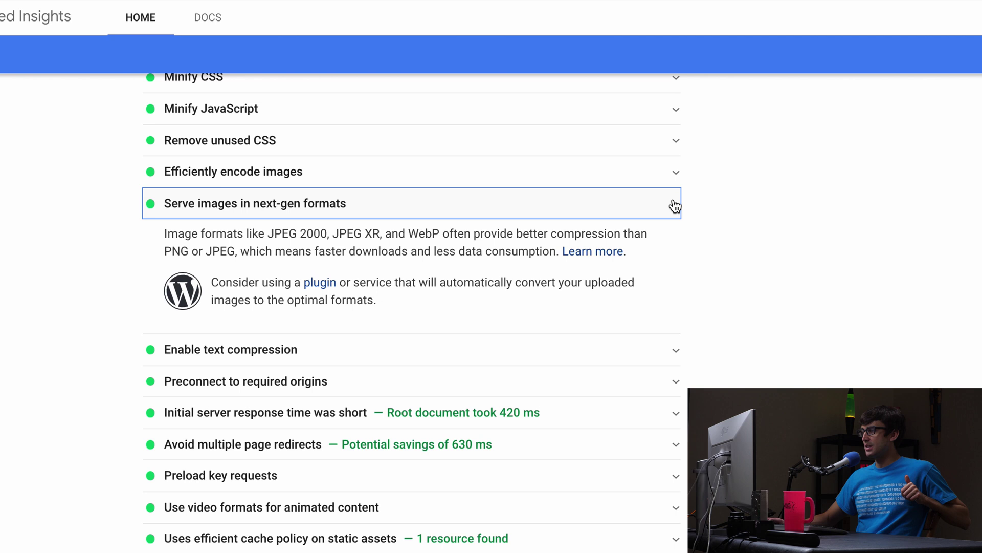